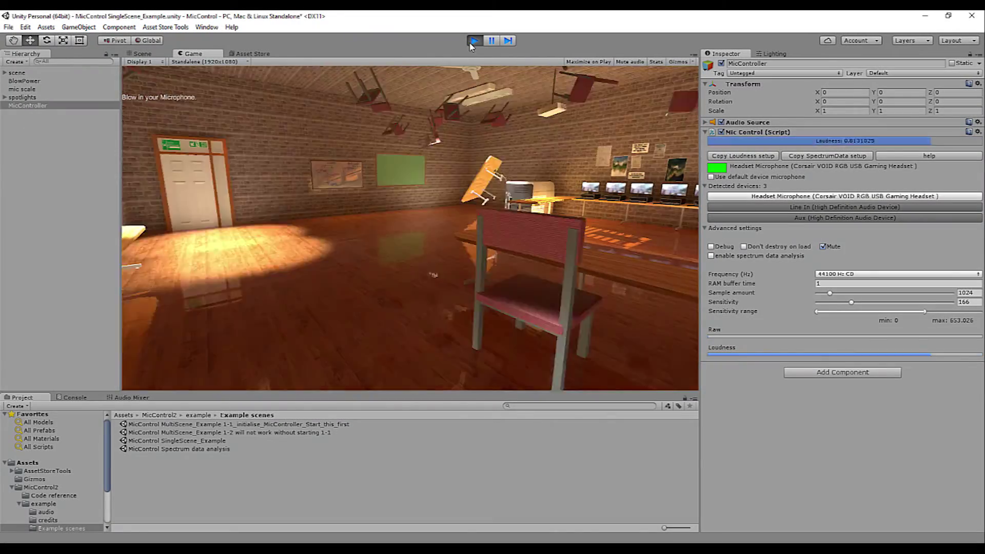
Stop the example scene and deactivate the objects BlowPower through MicController
{"action": "left_click", "coordinate": [474, 40]}
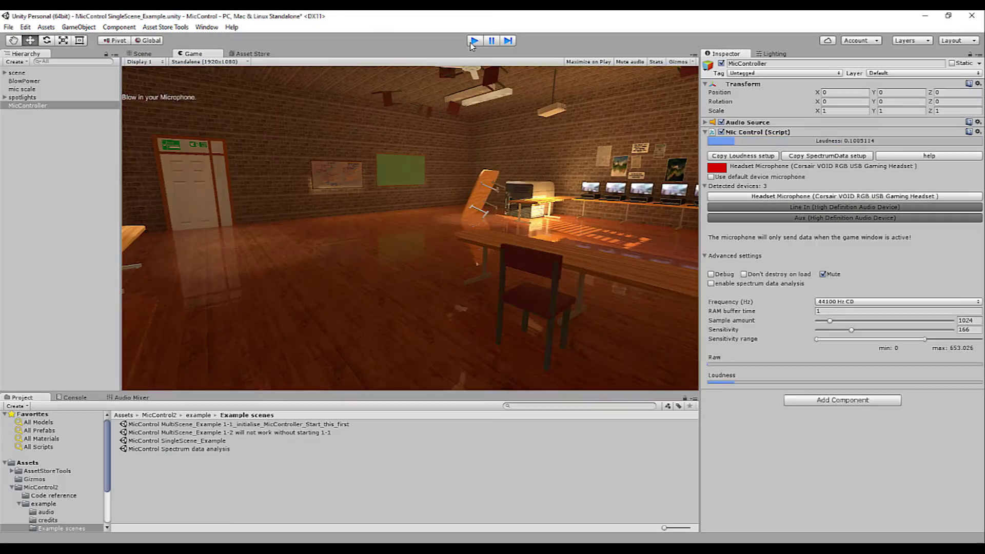
{"action": "left_click", "coordinate": [36, 82], "text": "shift"}
{"action": "left_click", "coordinate": [720, 63]}
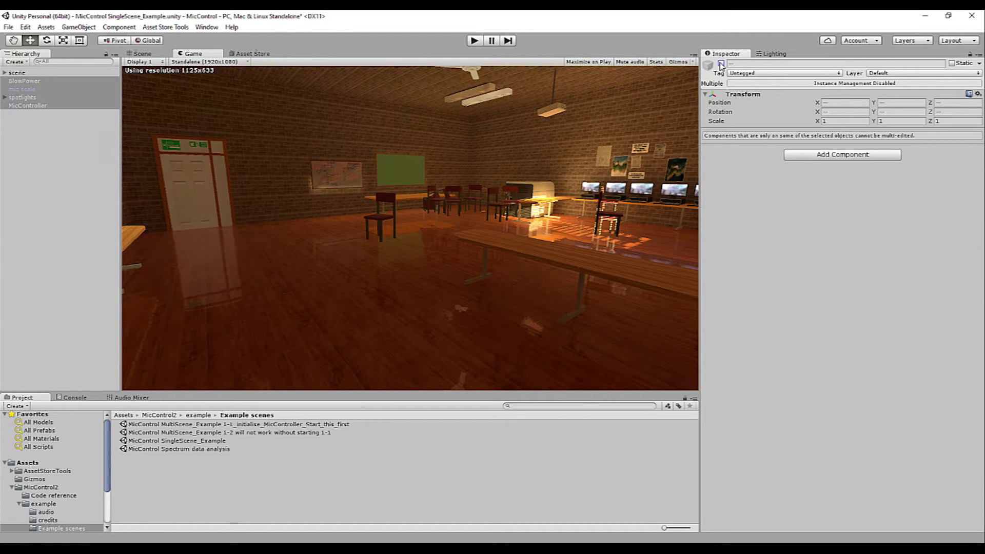
Add a new Cube to the scene from the Hierarchy's 3D Object menu
{"action": "right_click", "coordinate": [37, 170]}
{"action": "mouse_move", "coordinate": [69, 253]}
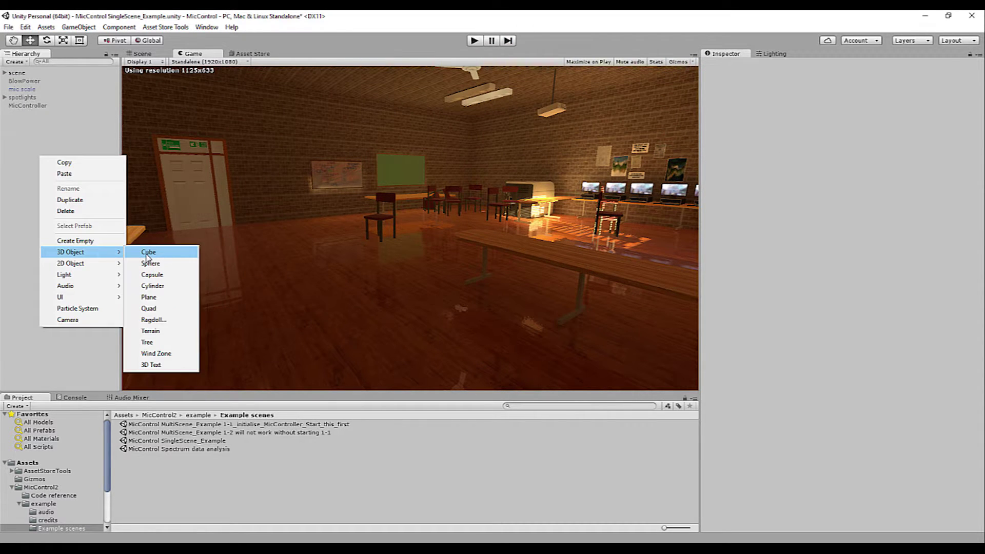
{"action": "left_click", "coordinate": [174, 249]}
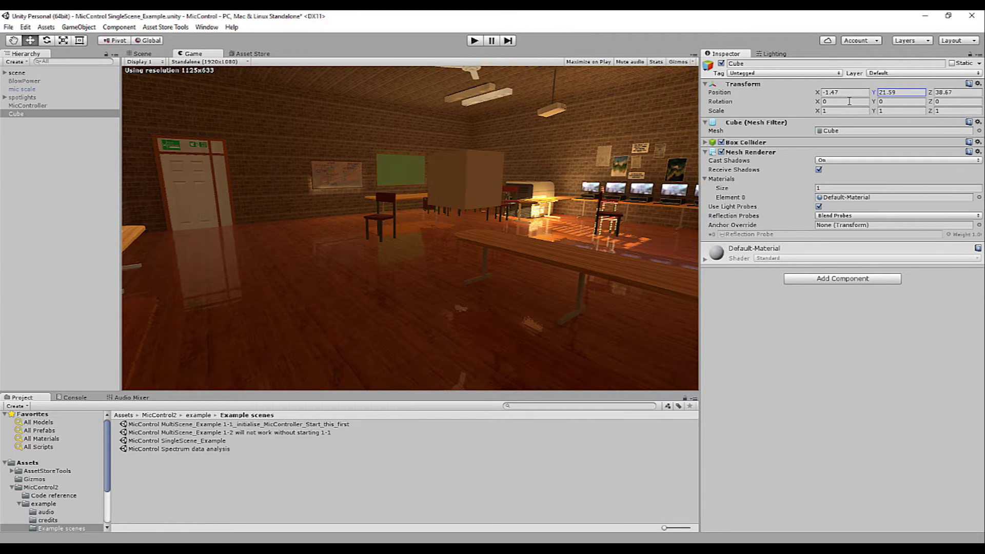
Create a new JavaScript named scaleTest in the MicControl2 folder
{"action": "left_click", "coordinate": [41, 488]}
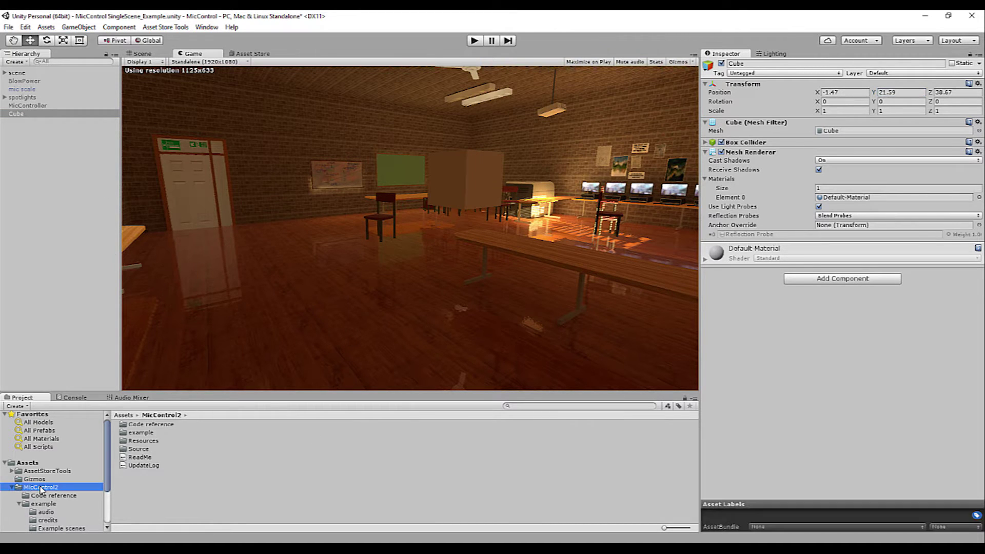
{"action": "right_click", "coordinate": [149, 491]}
{"action": "mouse_move", "coordinate": [205, 303]}
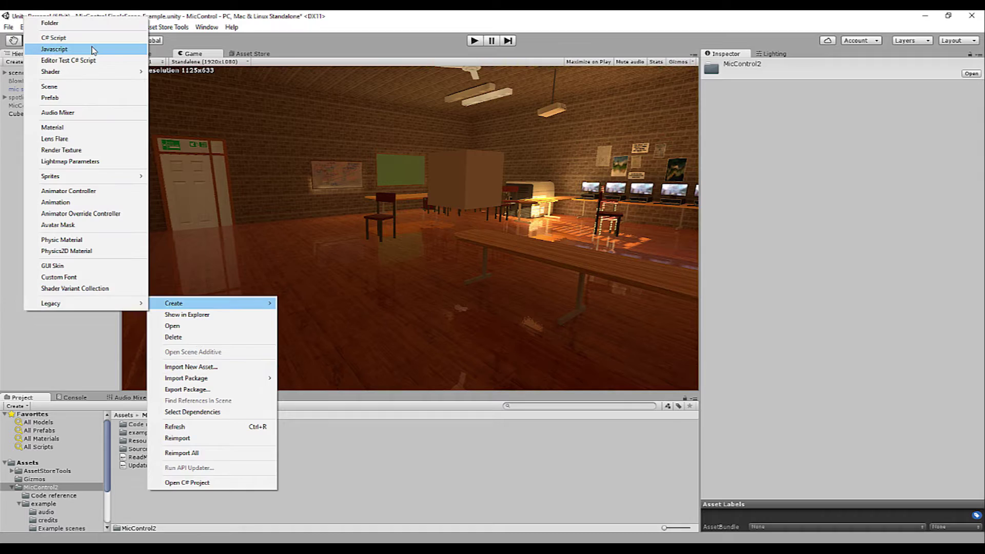
{"action": "left_click", "coordinate": [54, 49]}
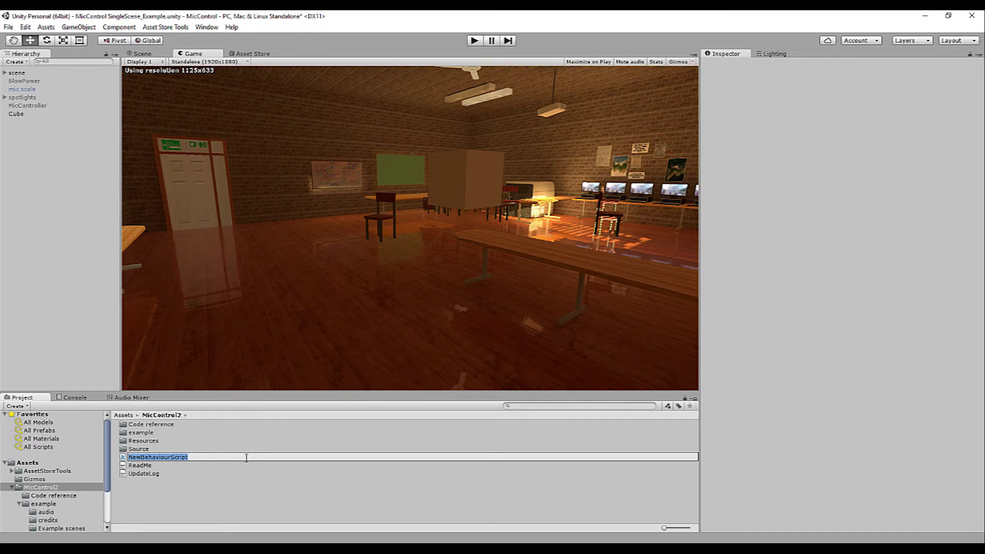
{"action": "type", "text": "scaleTest"}
{"action": "key", "text": "Return"}
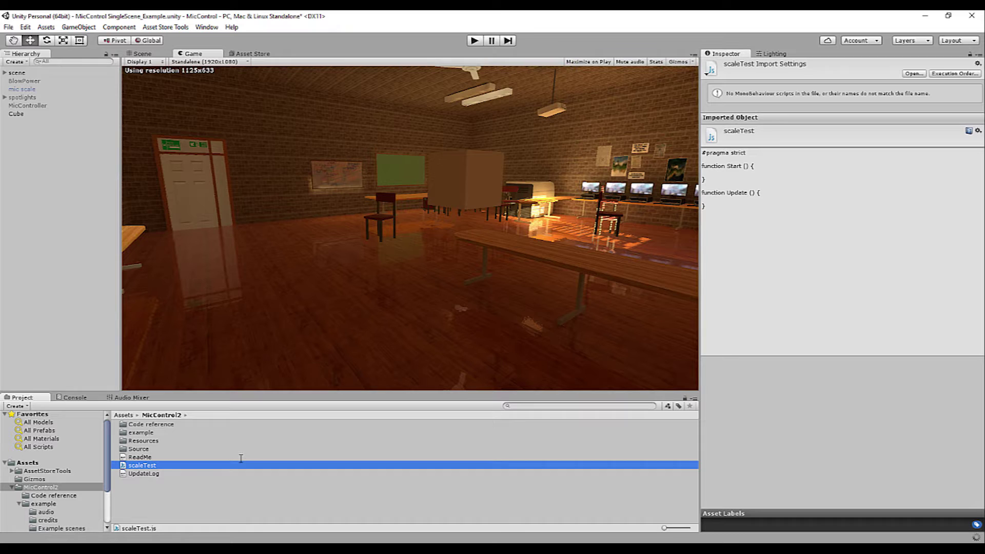
Add a MicControl controller via GameObject > Audio and expand its Advanced settings in the Inspector
{"action": "left_click", "coordinate": [78, 27]}
{"action": "mouse_move", "coordinate": [75, 100]}
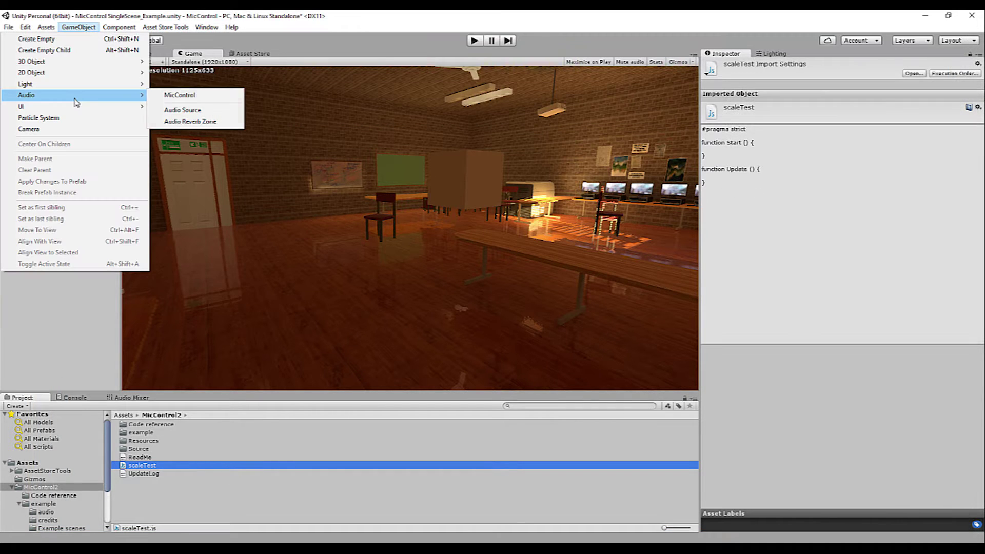
{"action": "left_click", "coordinate": [174, 95]}
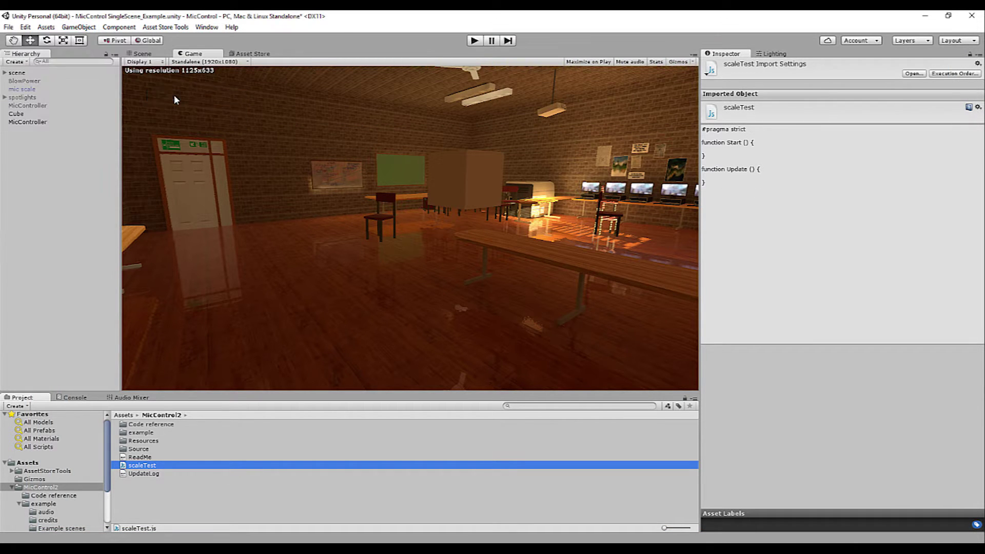
{"action": "left_click", "coordinate": [34, 122]}
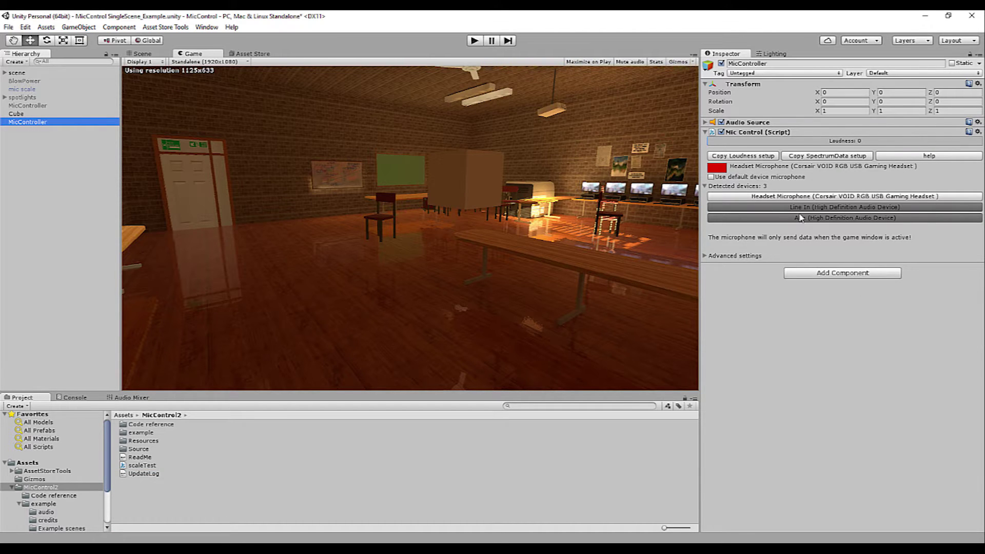
{"action": "left_click", "coordinate": [705, 257]}
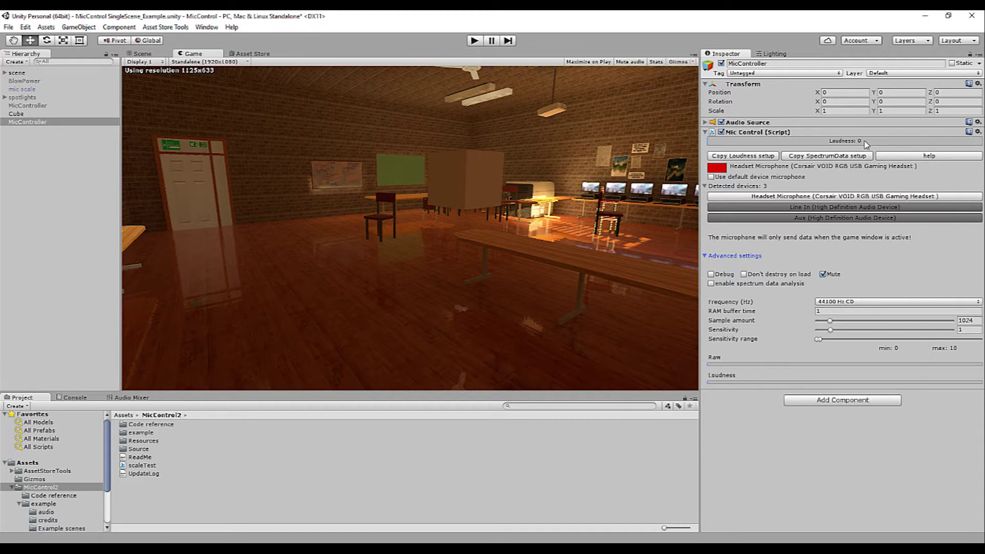
{"action": "left_click", "coordinate": [711, 177]}
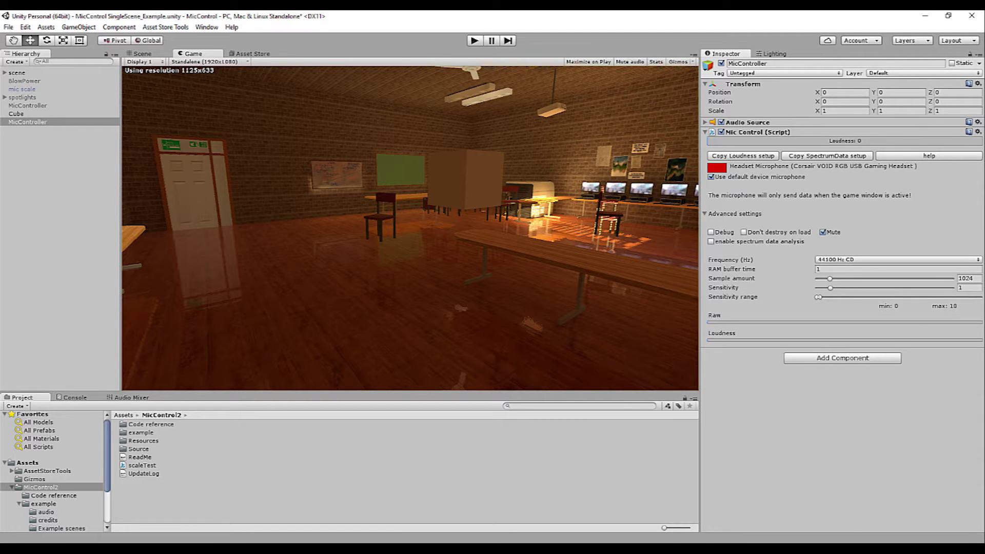
{"action": "left_click", "coordinate": [879, 528]}
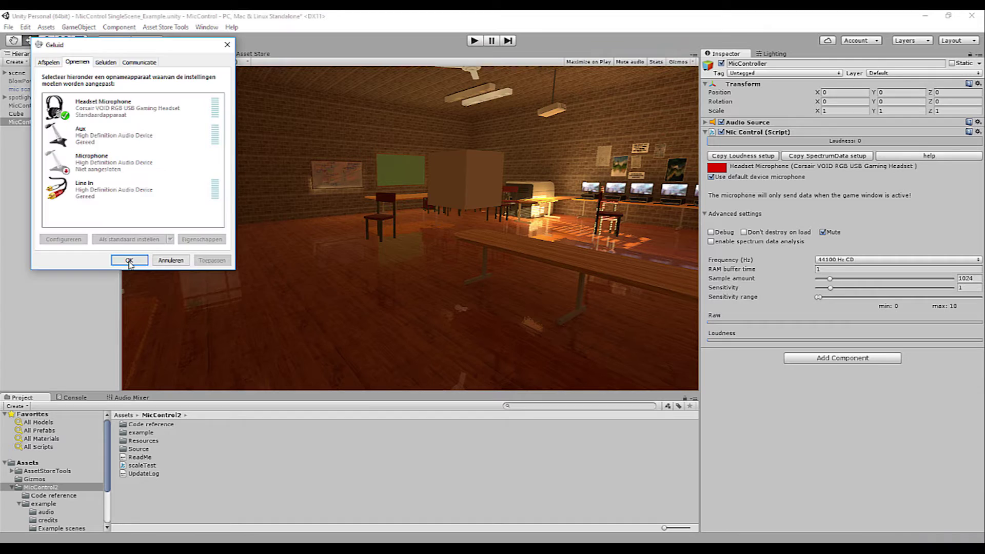
{"action": "left_click", "coordinate": [131, 260]}
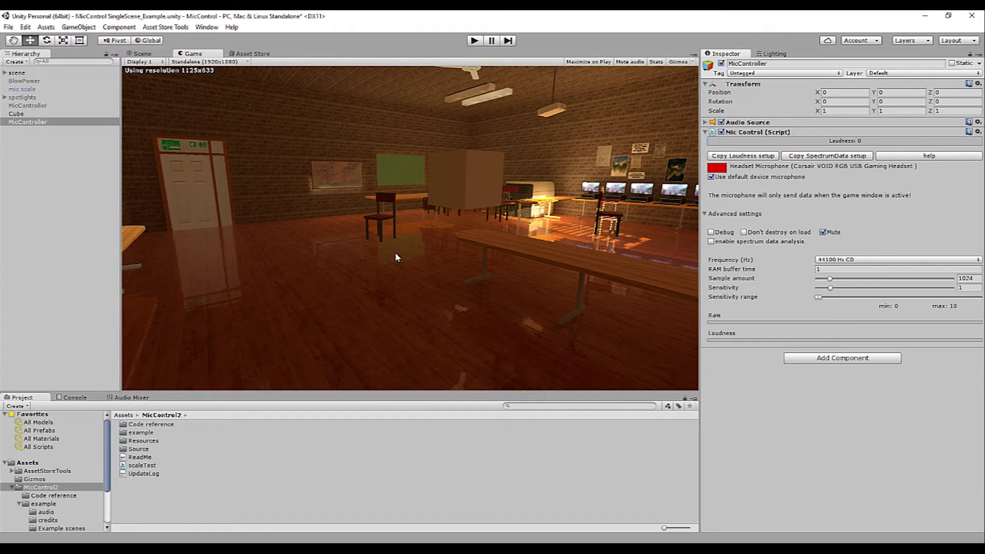
{"action": "left_click", "coordinate": [711, 177]}
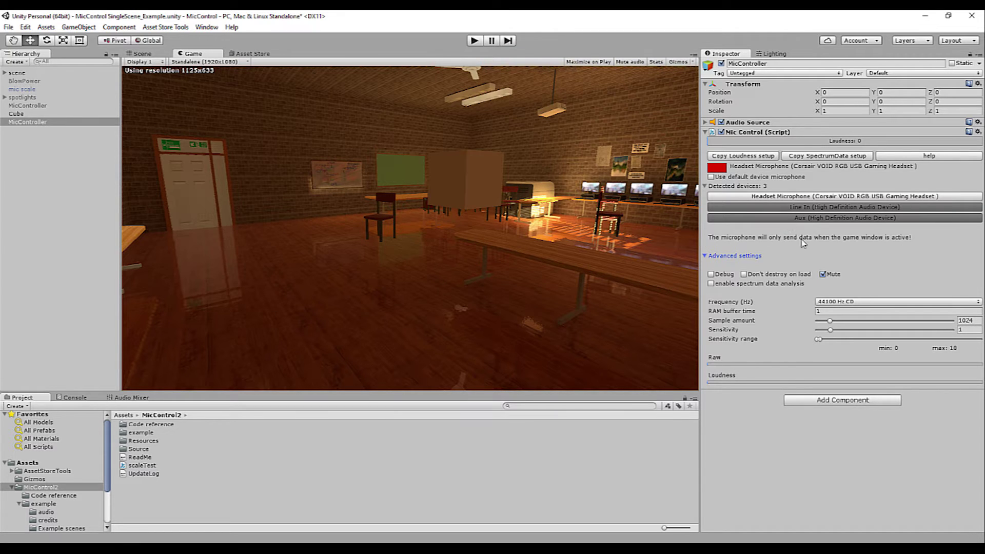
{"action": "left_click", "coordinate": [742, 217]}
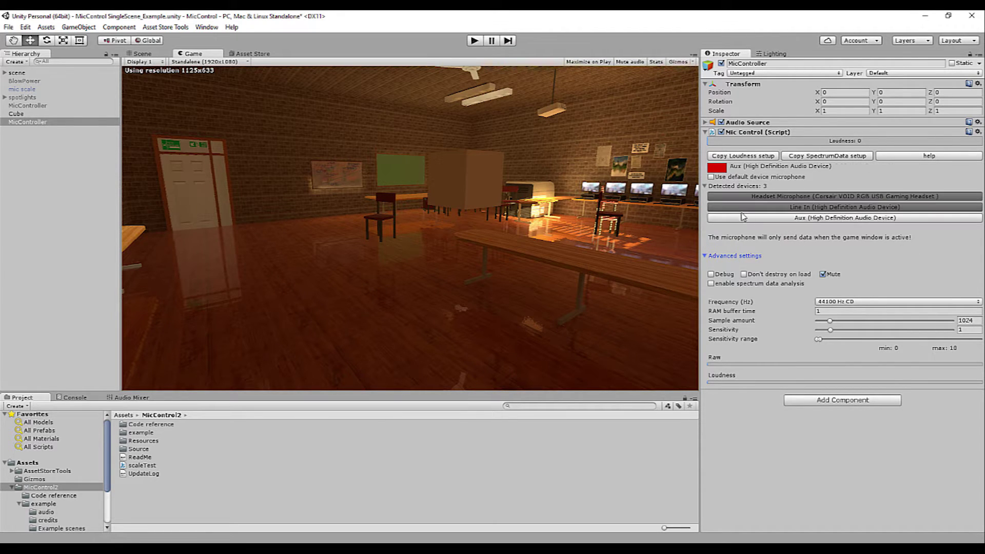
{"action": "left_click", "coordinate": [744, 207]}
{"action": "left_click", "coordinate": [746, 196]}
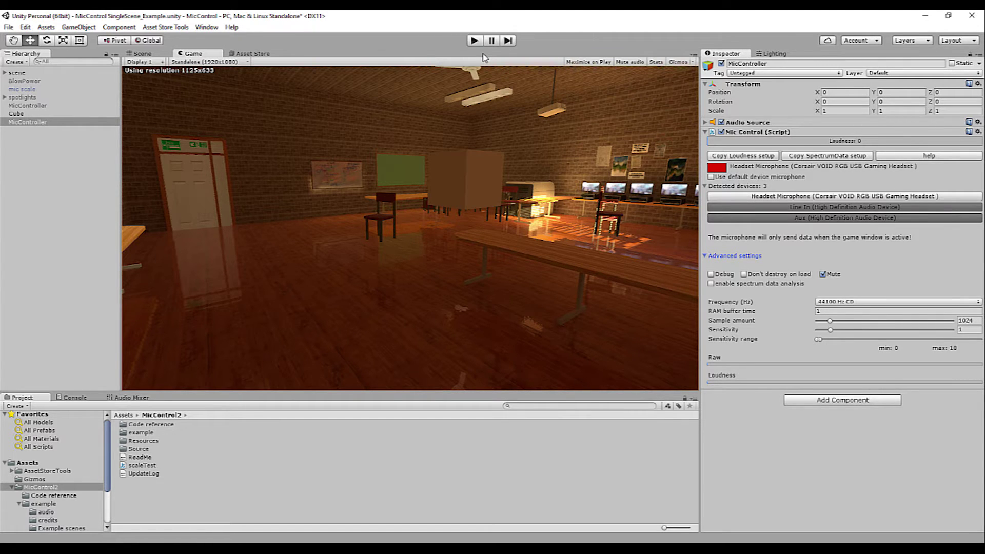
Play the scene and watch the MicController's Loudness value from the headset microphone
{"action": "left_click", "coordinate": [473, 42]}
{"action": "left_click", "coordinate": [473, 42]}
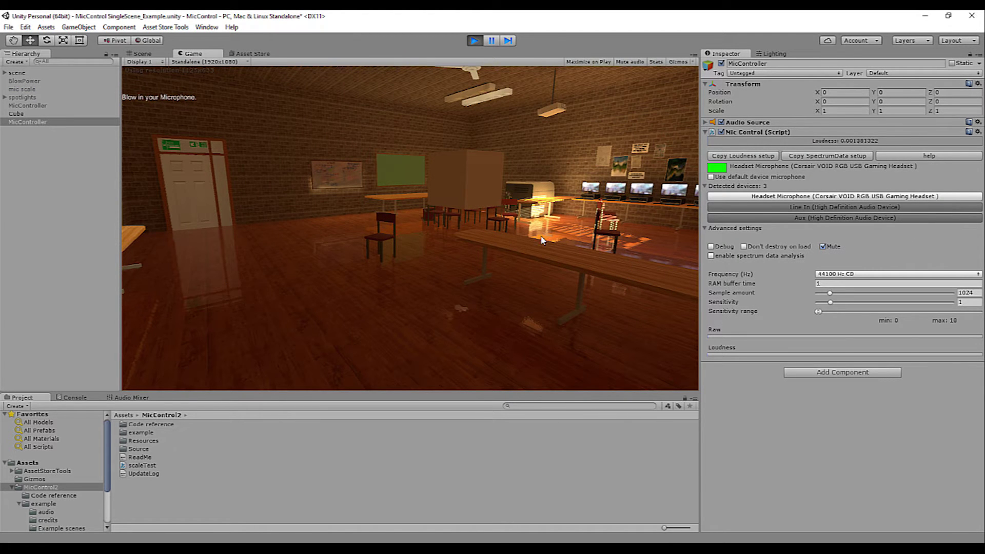
{"action": "left_click", "coordinate": [743, 409]}
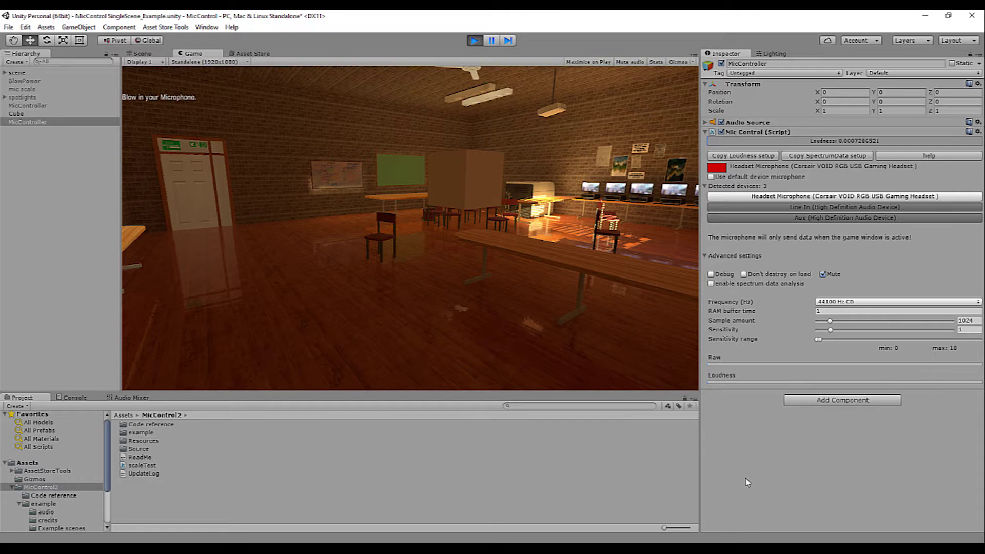
Stop the running scene and toggle Mic Control's Debug option on and back off
{"action": "left_click", "coordinate": [706, 256]}
{"action": "key", "text": "ctrl+p"}
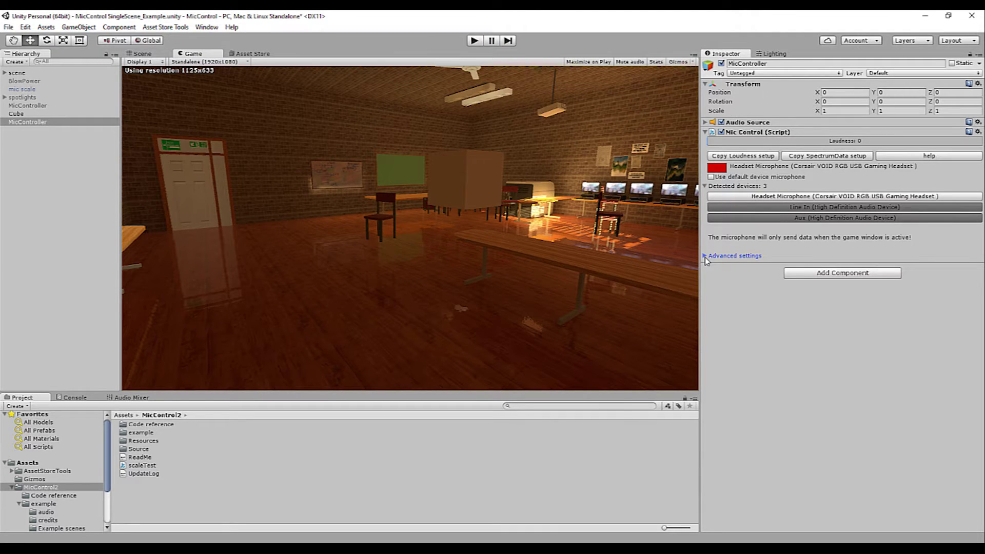
{"action": "left_click", "coordinate": [705, 256]}
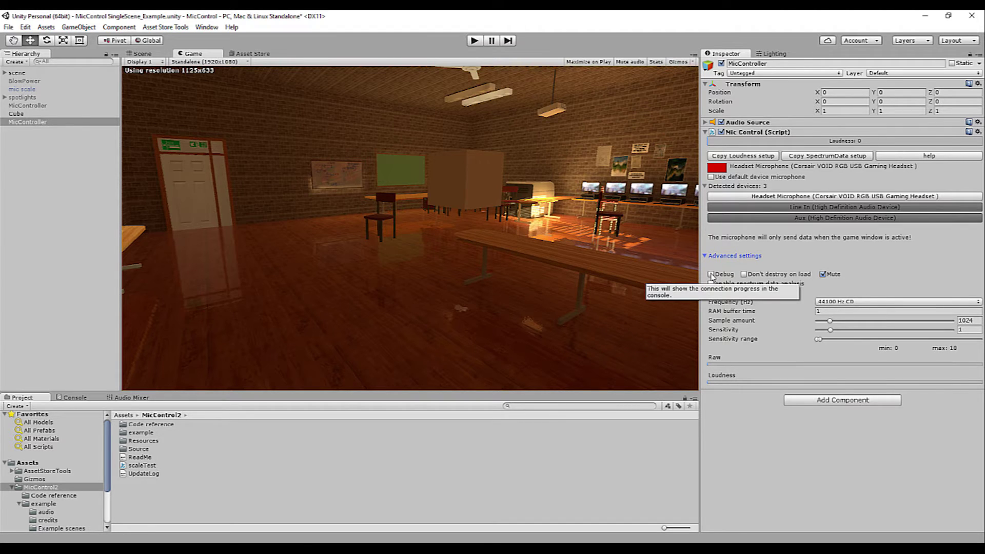
{"action": "left_click", "coordinate": [711, 274]}
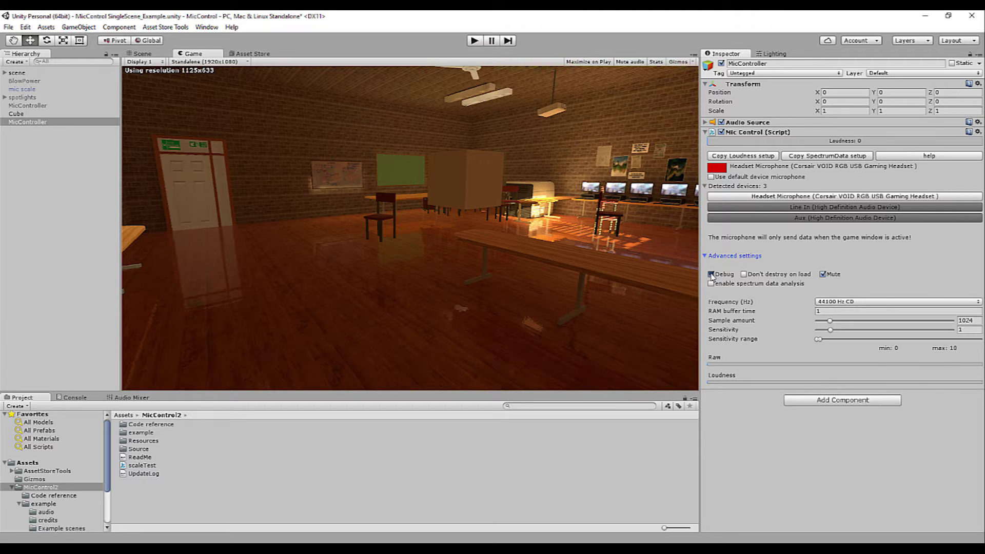
{"action": "left_click", "coordinate": [711, 274]}
Check MicControl2Mixer's settings in the Audio Mixer panel, then return to the Project files
{"action": "left_click", "coordinate": [137, 398]}
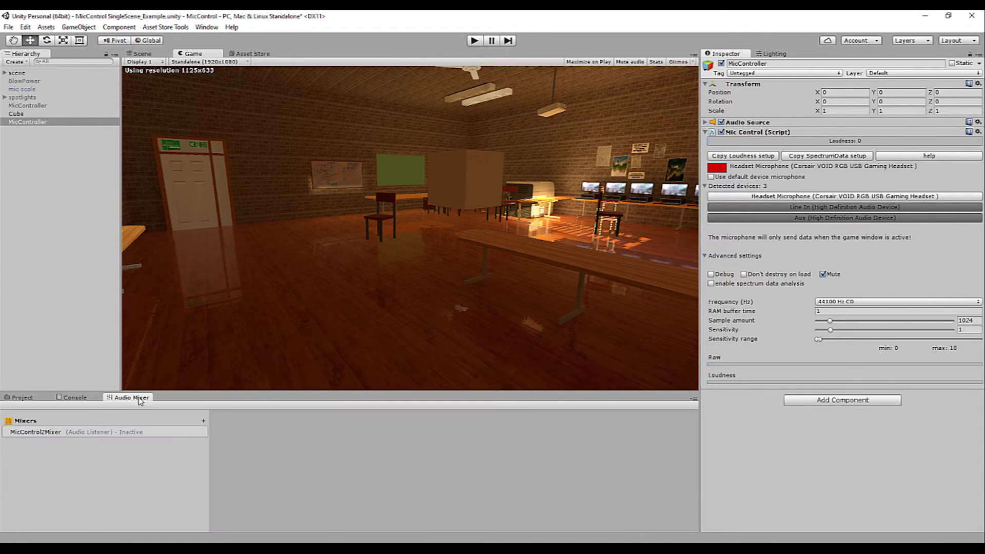
{"action": "left_click", "coordinate": [43, 434]}
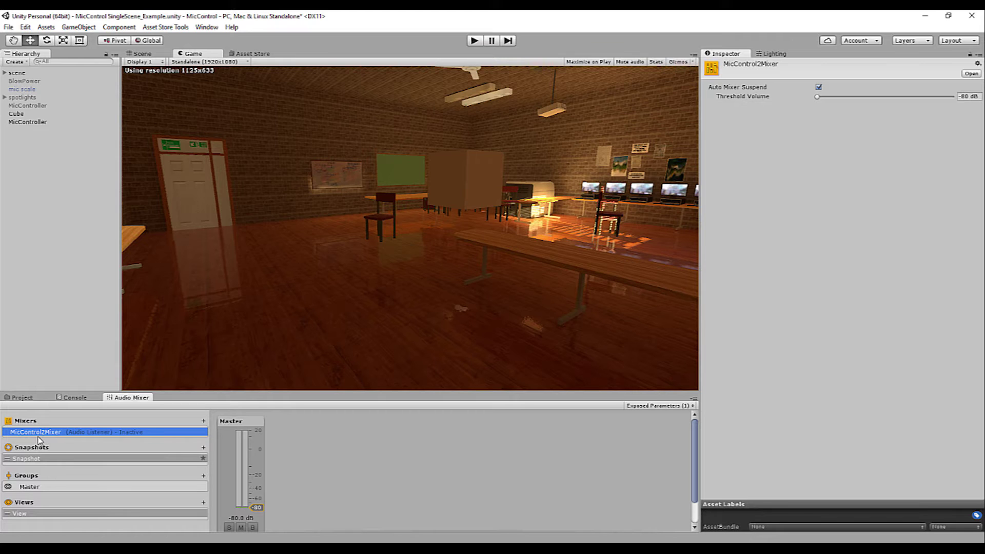
{"action": "left_click", "coordinate": [23, 399]}
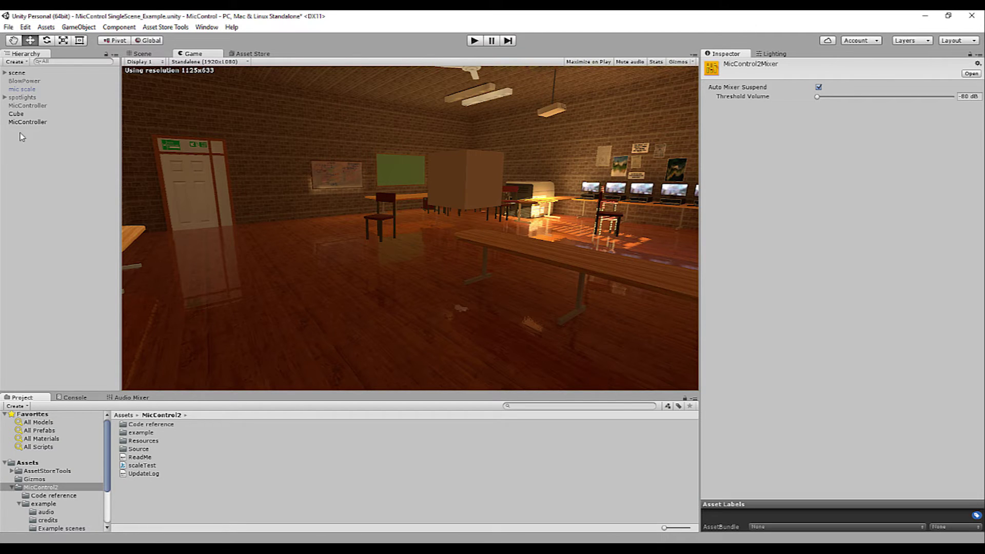
Keep the Windows Headset Microphone sample rate at 48000 Hz DVD quality and confirm
{"action": "left_click", "coordinate": [32, 124]}
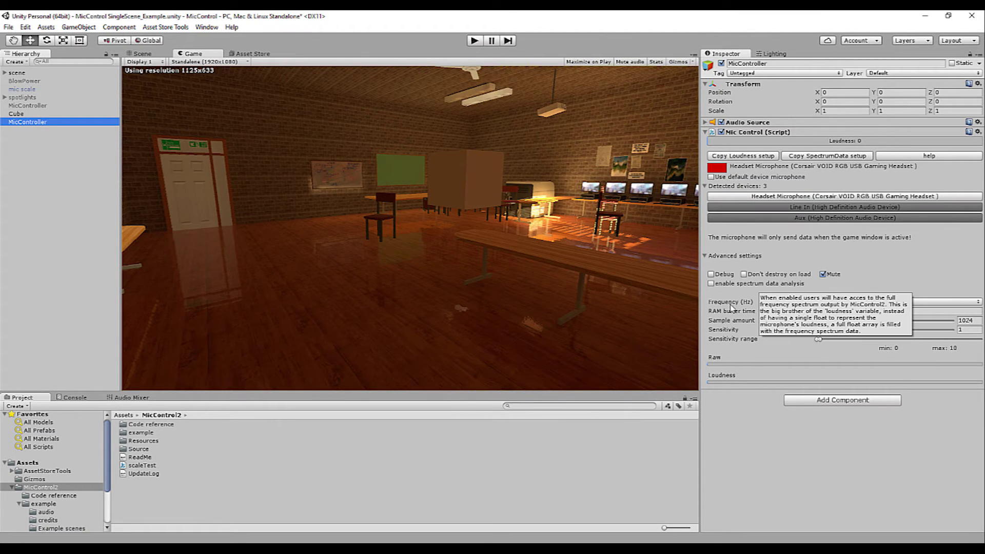
{"action": "left_click", "coordinate": [951, 302]}
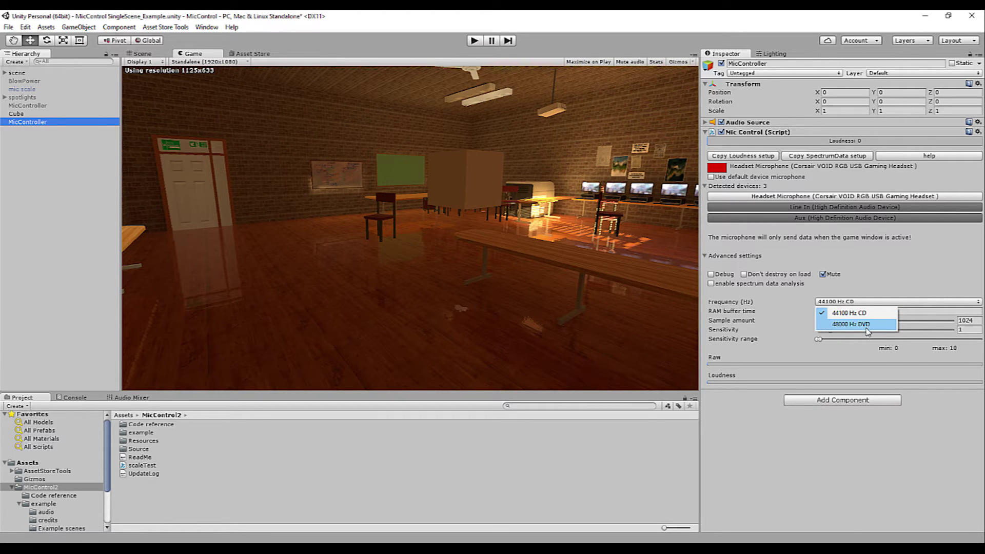
{"action": "right_click", "coordinate": [869, 547]}
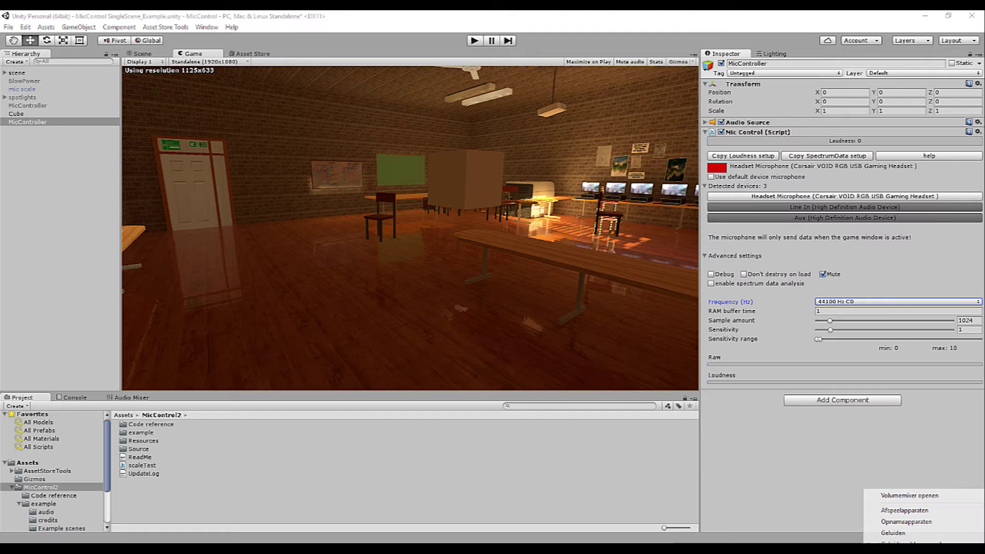
{"action": "left_click", "coordinate": [903, 522]}
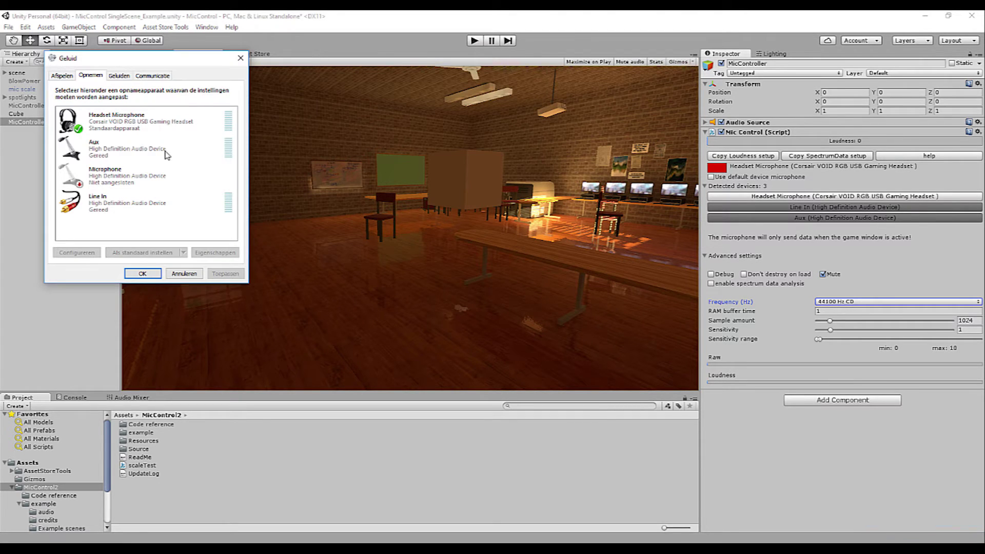
{"action": "right_click", "coordinate": [105, 122]}
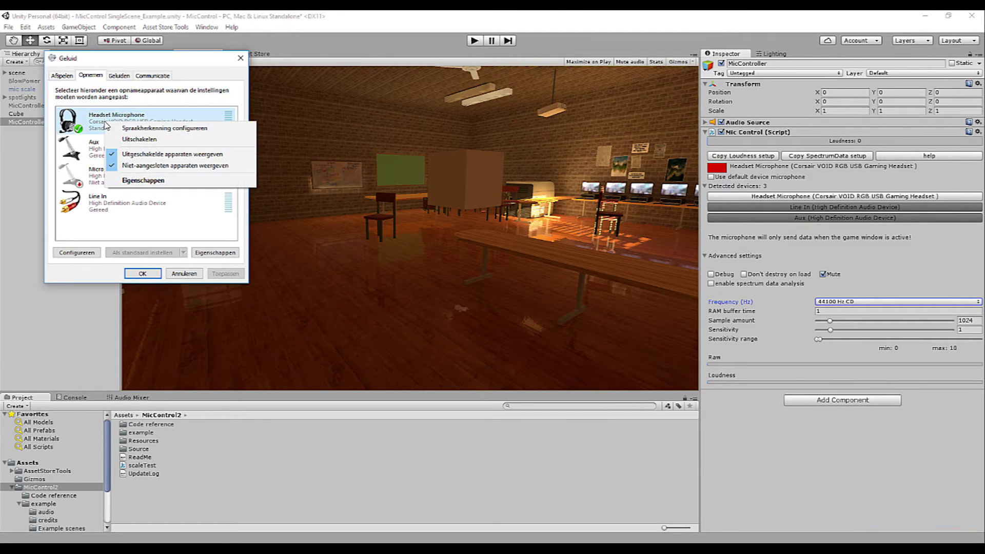
{"action": "left_click", "coordinate": [157, 180]}
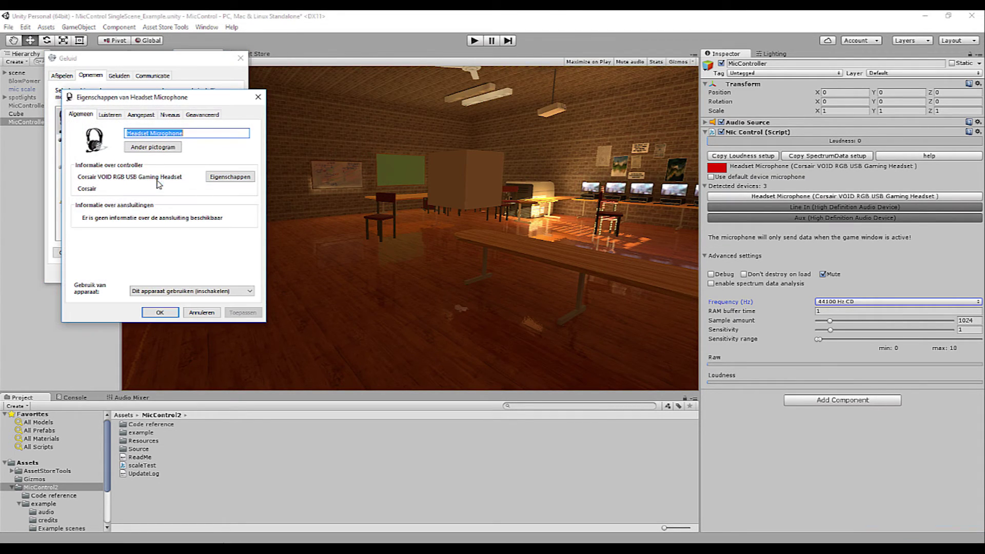
{"action": "left_click", "coordinate": [205, 115]}
{"action": "left_click", "coordinate": [168, 163]}
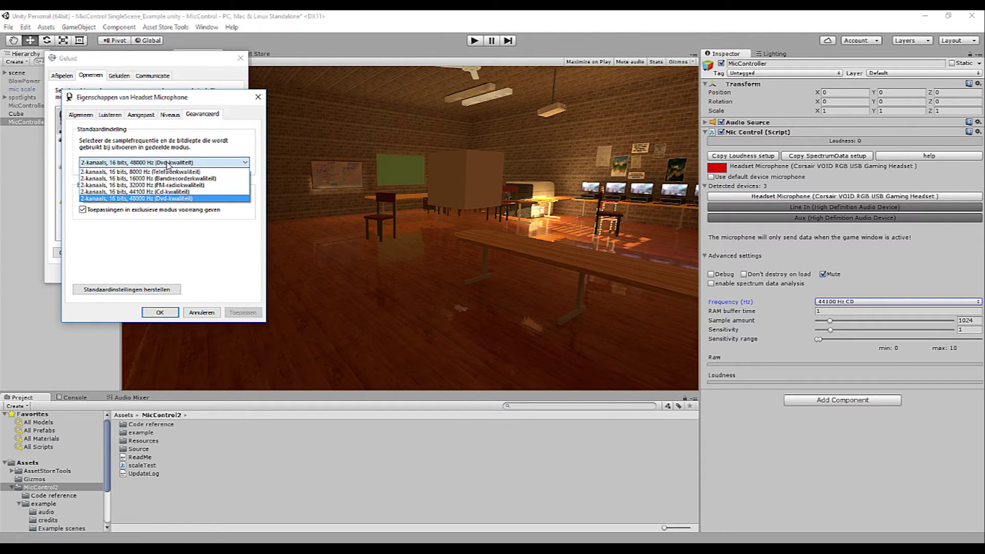
{"action": "left_click", "coordinate": [142, 164]}
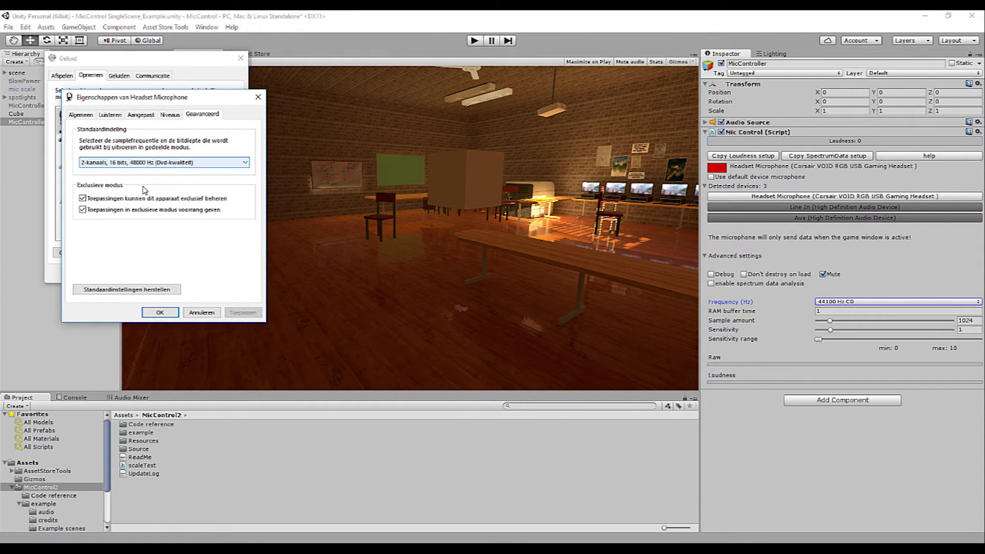
{"action": "left_click", "coordinate": [166, 314]}
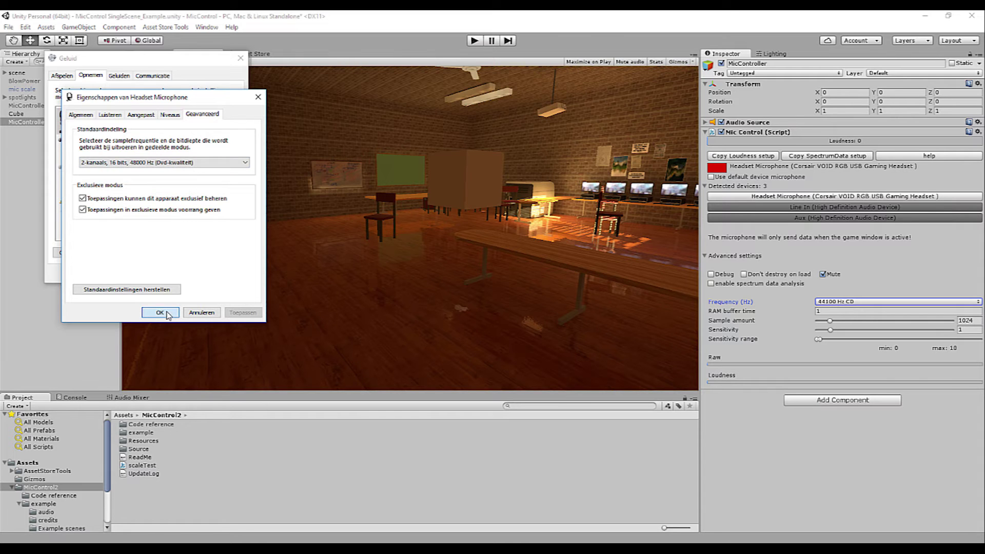
{"action": "left_click", "coordinate": [136, 270]}
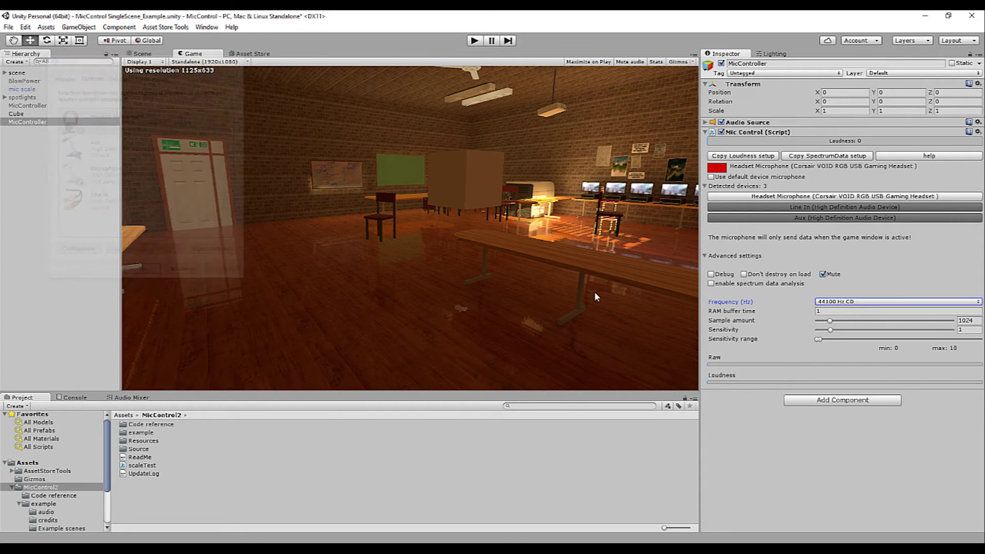
Set the Mic Control Frequency to 48000 Hz DVD
{"action": "left_click", "coordinate": [849, 303]}
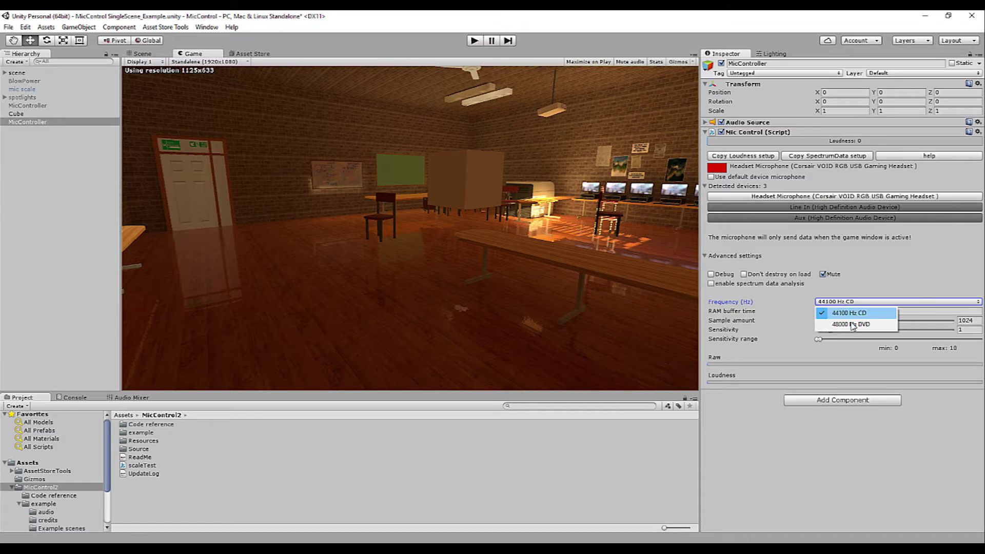
{"action": "left_click", "coordinate": [851, 324]}
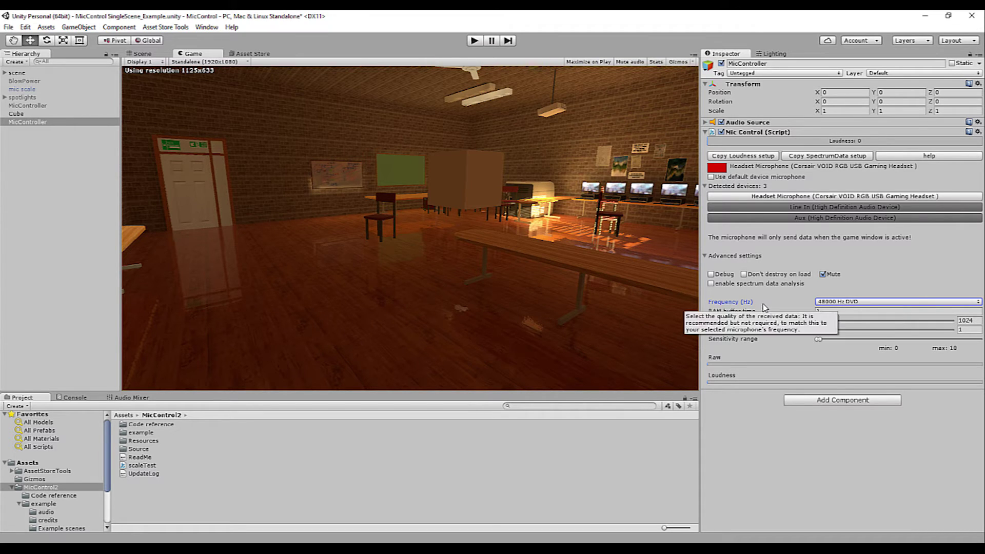
{"action": "mouse_move", "coordinate": [742, 320]}
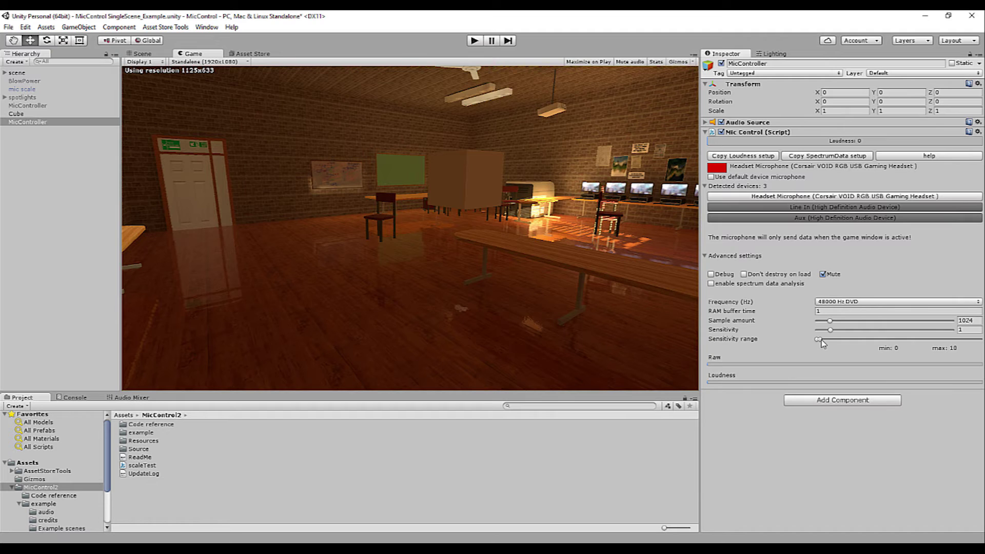
Widen the sensitivity range and raise Mic Control's Sensitivity to 109
{"action": "left_click_drag", "start_coordinate": [819, 339], "coordinate": [881, 346]}
{"action": "mouse_move", "coordinate": [732, 333]}
{"action": "left_click_drag", "start_coordinate": [823, 334], "coordinate": [856, 340]}
Copy the Mic Control loudness setup code and select all code in scaleTest
{"action": "left_click", "coordinate": [42, 115]}
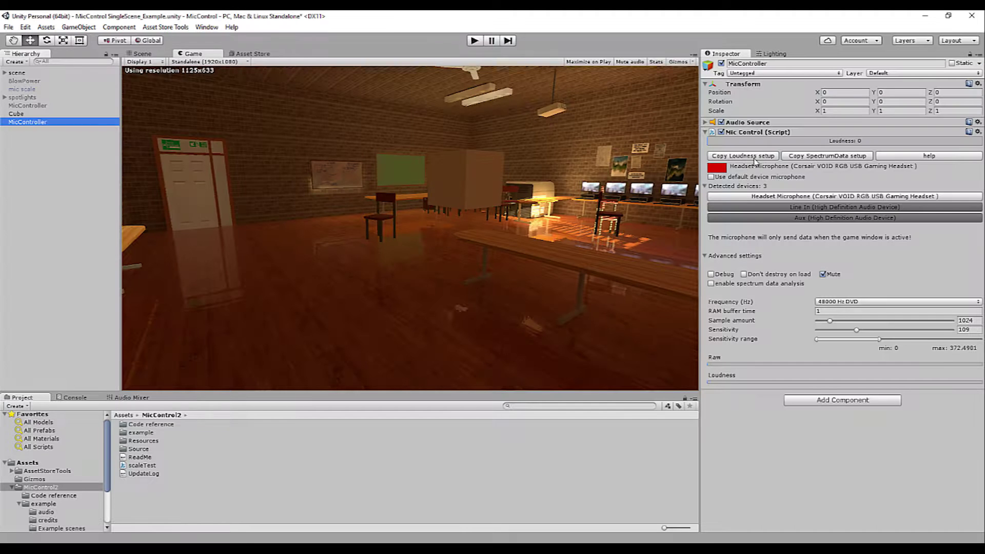
{"action": "left_click", "coordinate": [735, 156]}
{"action": "key", "text": "alt+Tab"}
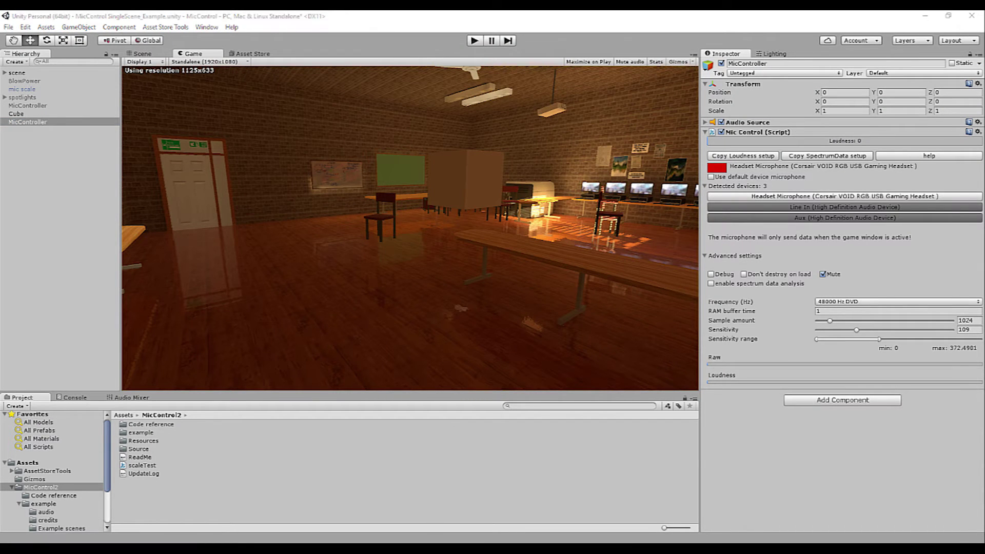
{"action": "key", "text": "ctrl+a"}
Replace scaleTest's code with the pasted loudness setup and review the micController and ldness lines
{"action": "key", "text": "ctrl+v"}
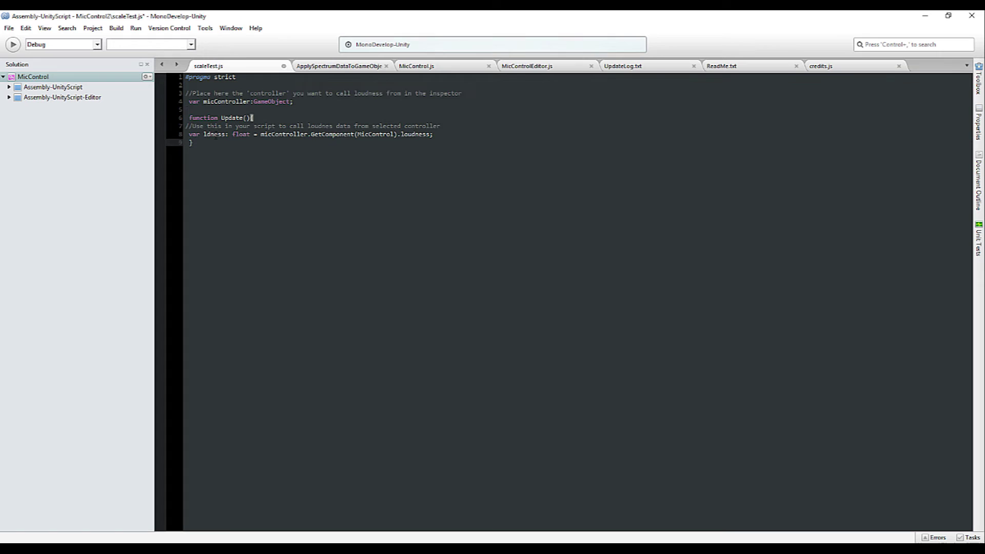
{"action": "left_click", "coordinate": [199, 109]}
{"action": "key", "text": "Return"}
{"action": "key", "text": "Return"}
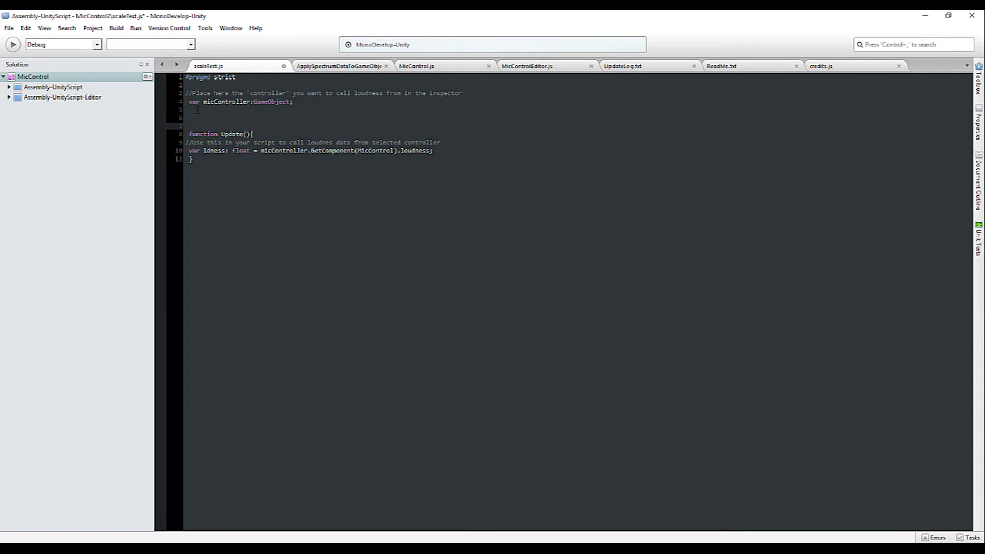
{"action": "left_click", "coordinate": [199, 109]}
{"action": "left_click_drag", "start_coordinate": [203, 102], "coordinate": [251, 102]}
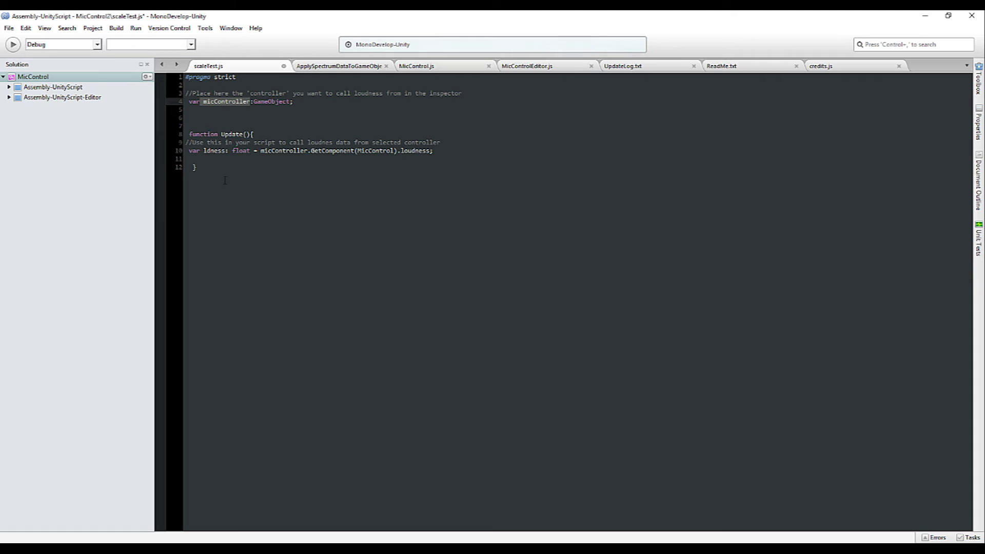
{"action": "left_click", "coordinate": [211, 150]}
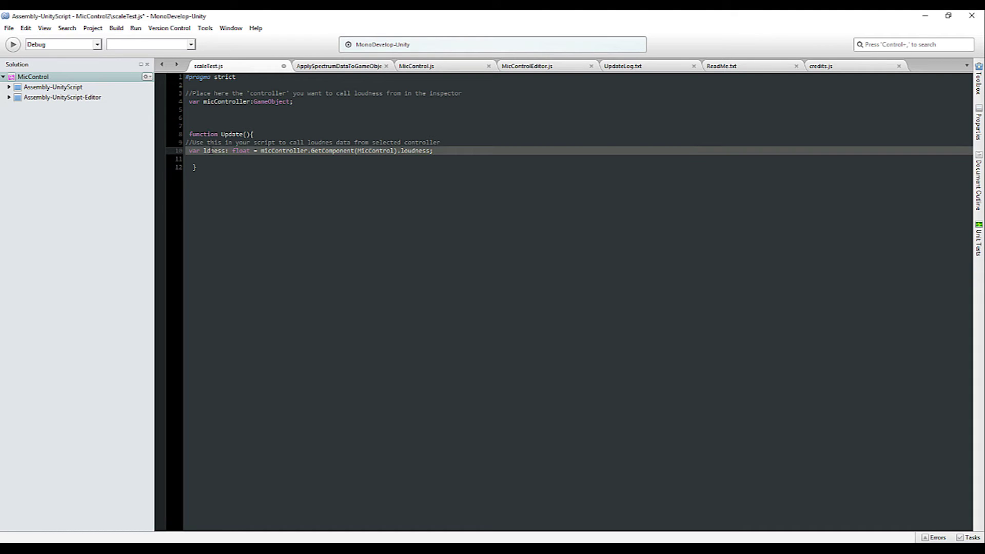
{"action": "left_click", "coordinate": [228, 142]}
{"action": "left_click_drag", "start_coordinate": [241, 150], "coordinate": [436, 151]}
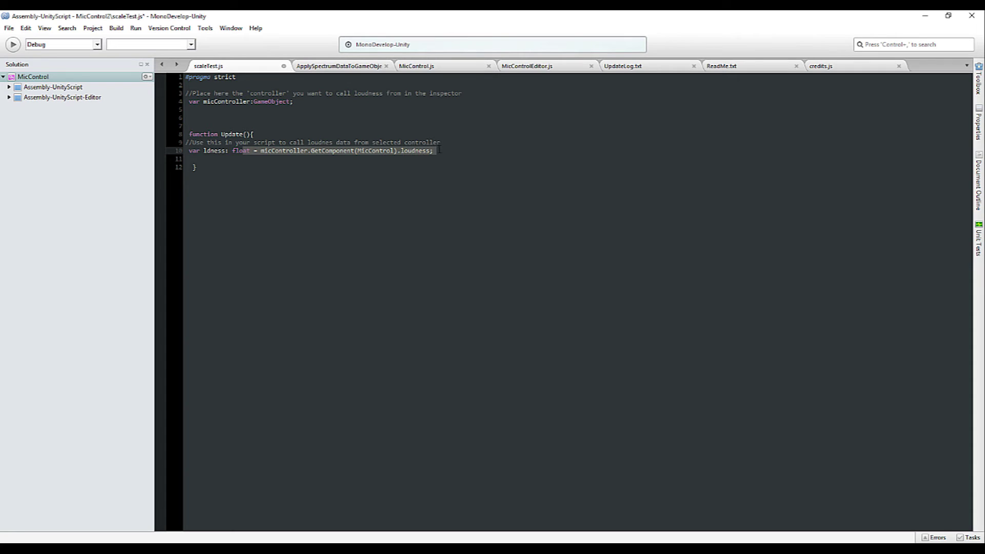
{"action": "left_click", "coordinate": [414, 150]}
{"action": "double_click", "coordinate": [414, 150]}
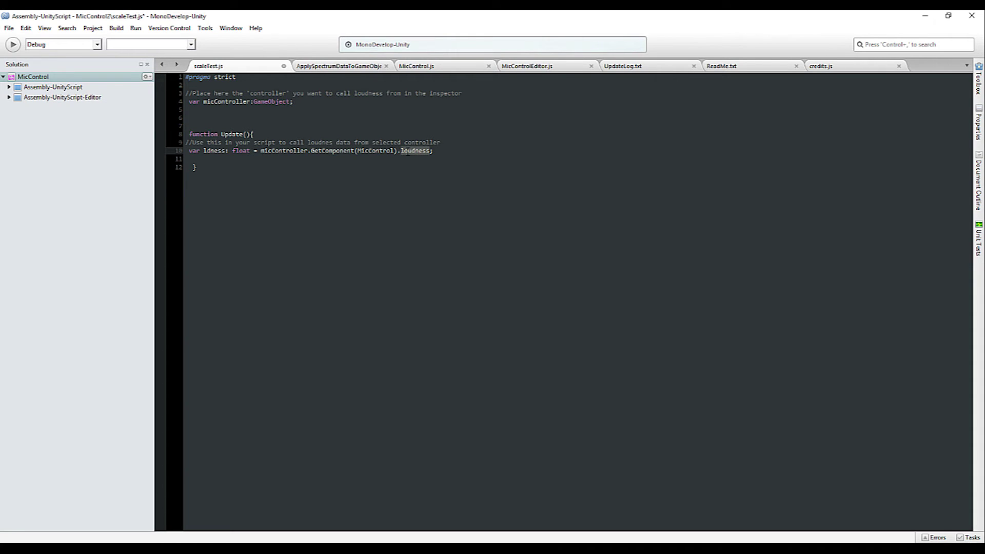
Add transform.localScale.y = ldness; in Update, save, and attach scaleTest to the Cube
{"action": "left_click", "coordinate": [222, 160]}
{"action": "key", "text": "Return"}
{"action": "key", "text": "Return"}
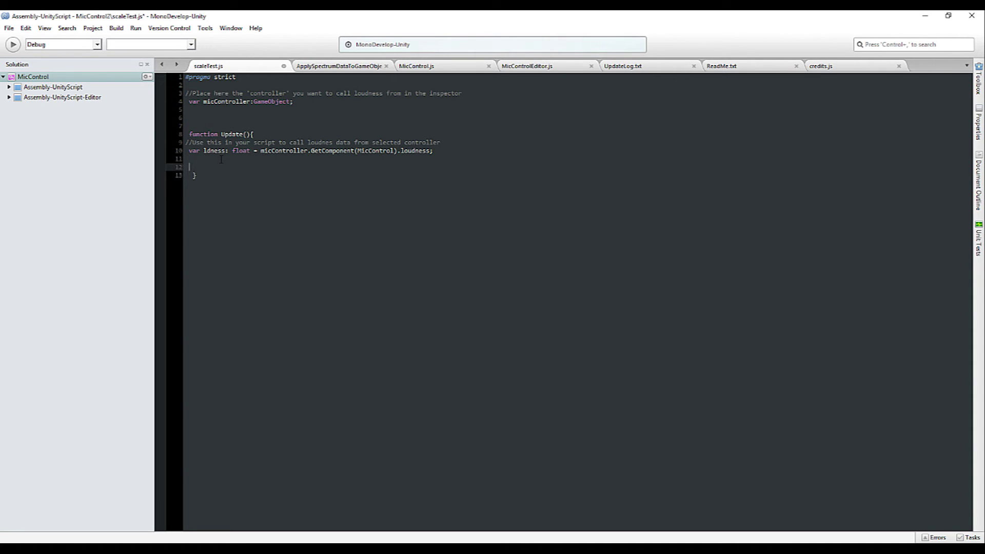
{"action": "left_click", "coordinate": [211, 169]}
{"action": "type", "text": "calScale;y"}
{"action": "type", "text": "ldness;"}
{"action": "left_click", "coordinate": [261, 167]}
{"action": "type", "text": "."}
{"action": "key", "text": "ctrl+s"}
{"action": "key", "text": "alt+Tab"}
{"action": "left_click_drag", "start_coordinate": [222, 464], "coordinate": [844, 263]}
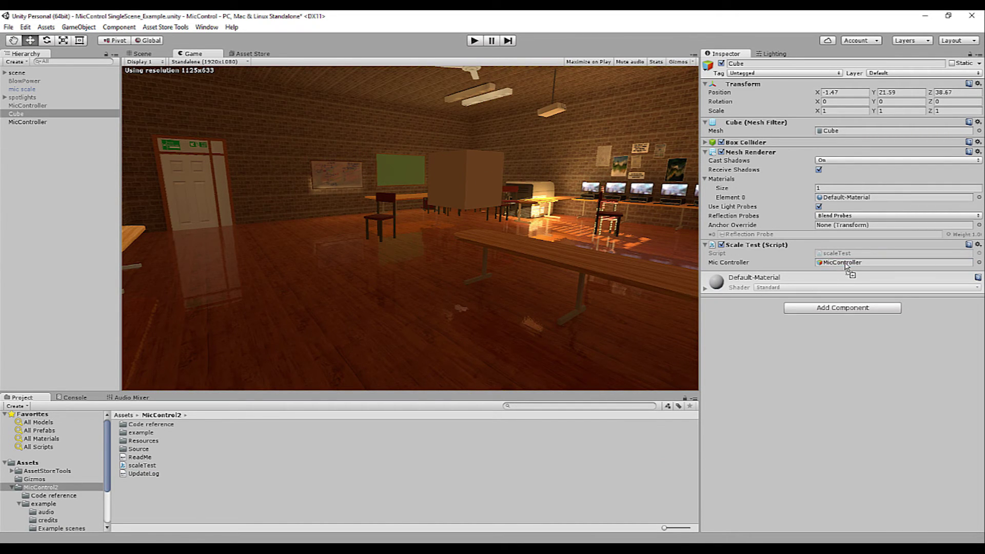
{"action": "left_click", "coordinate": [475, 41]}
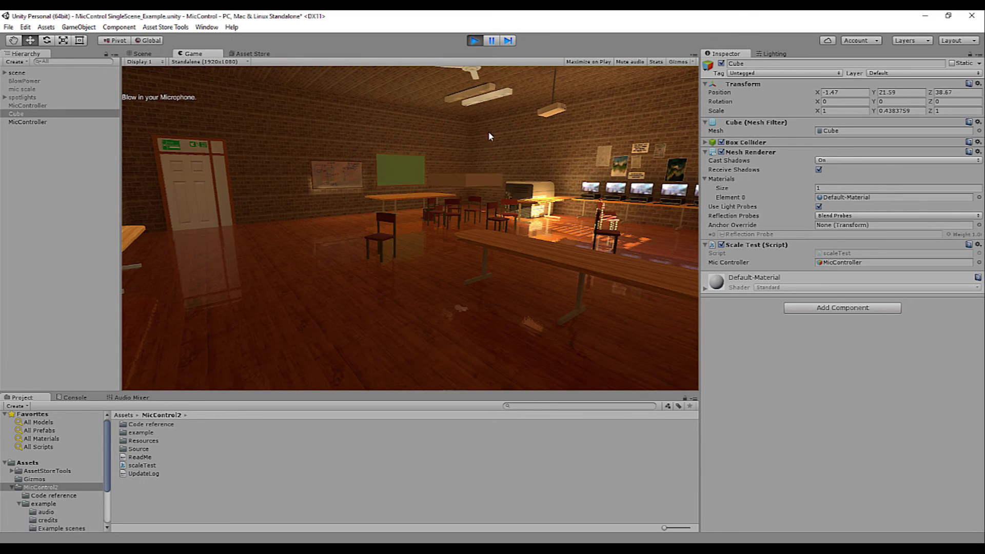
{"action": "key", "text": "ctrl+p"}
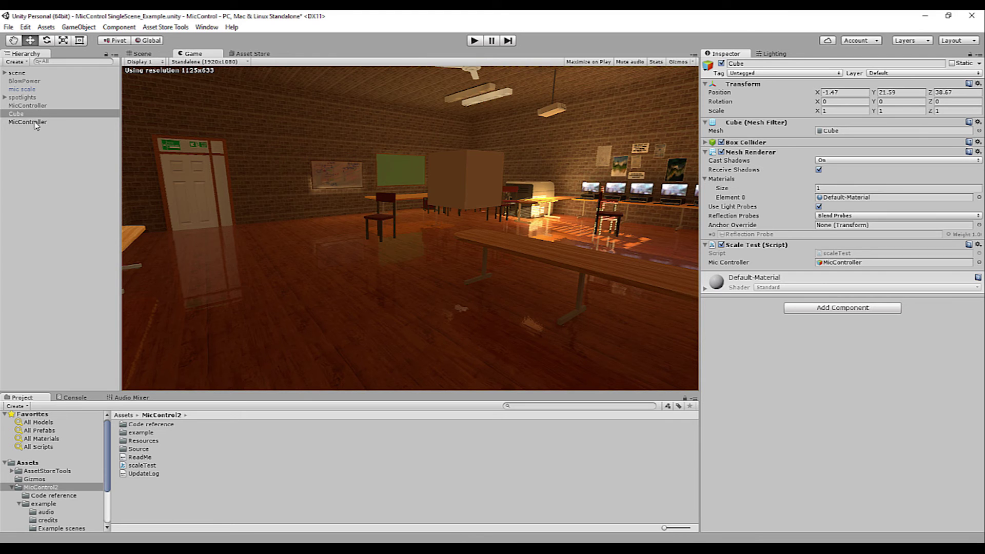
Delete the Cube, browse the BlowRigidBody and Blow_out_Module example scripts, and select MicController
{"action": "key", "text": "Delete"}
{"action": "double_click", "coordinate": [151, 424]}
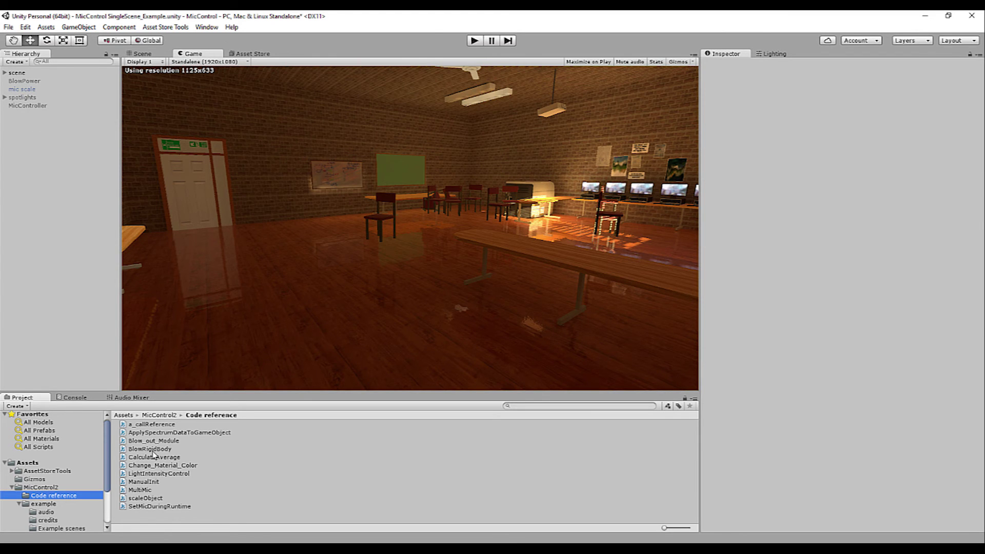
{"action": "left_click", "coordinate": [150, 449]}
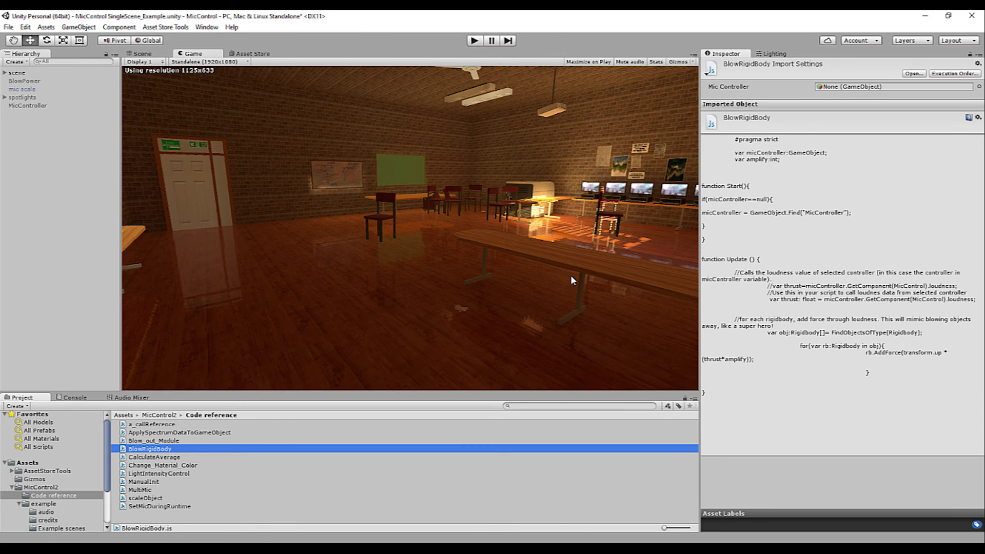
{"action": "left_click", "coordinate": [152, 441]}
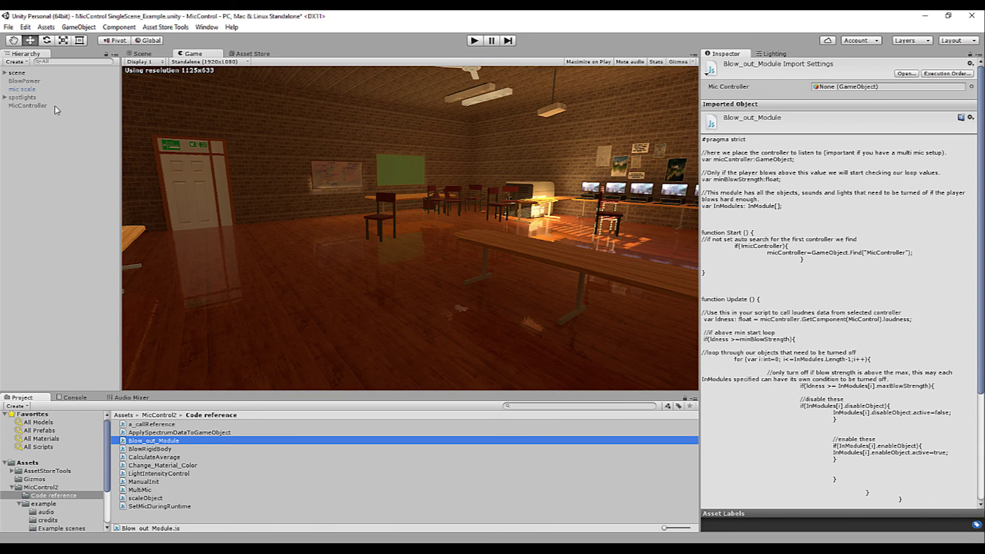
{"action": "left_click", "coordinate": [28, 105]}
{"action": "left_click", "coordinate": [720, 67]}
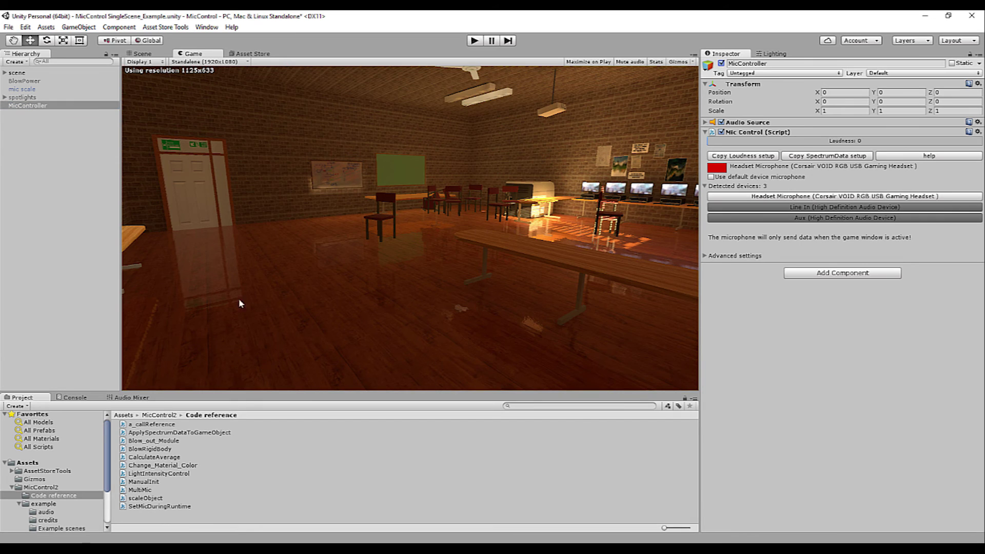
{"action": "left_click_drag", "start_coordinate": [171, 446], "coordinate": [734, 310]}
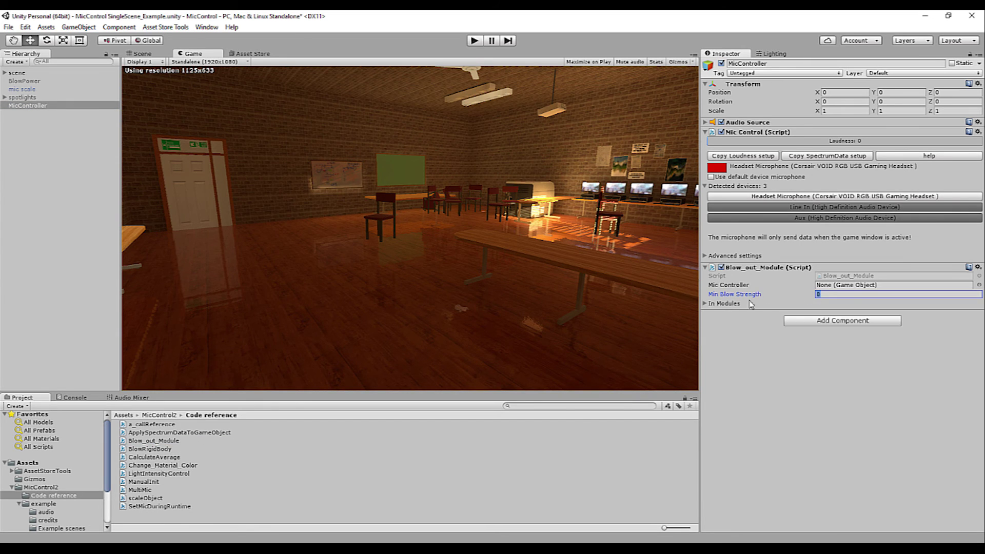
{"action": "left_click", "coordinate": [705, 303]}
{"action": "left_click", "coordinate": [826, 313]}
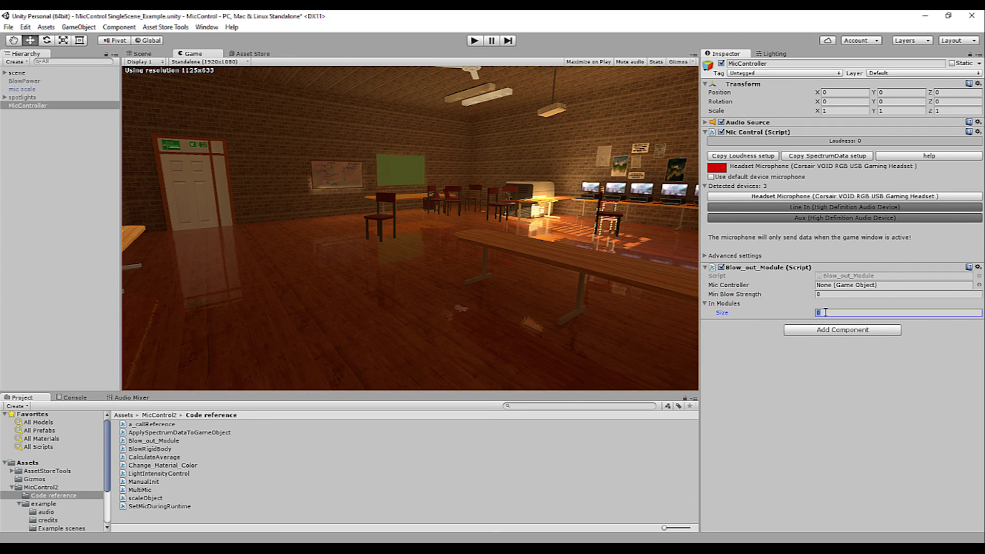
{"action": "type", "text": "1"}
{"action": "key", "text": "Return"}
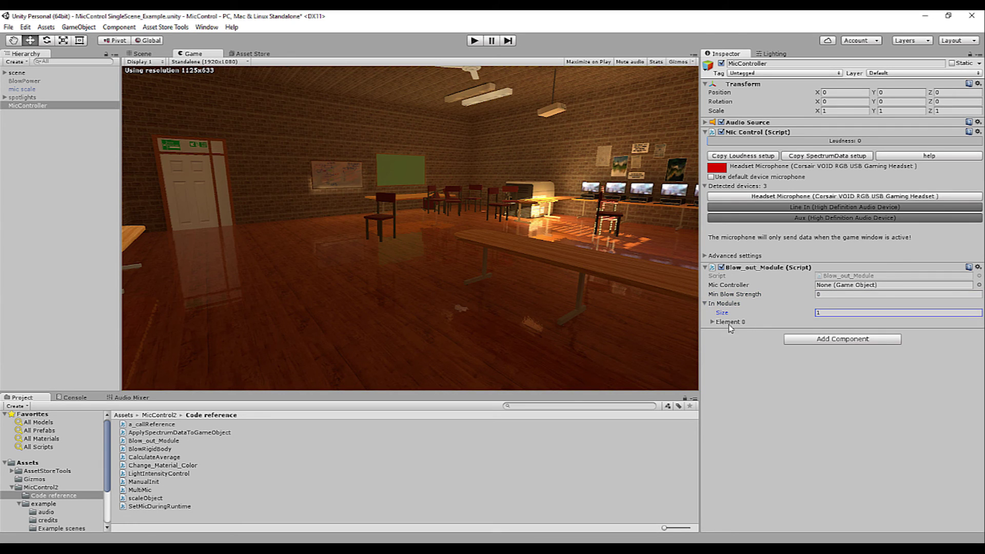
{"action": "left_click", "coordinate": [713, 322]}
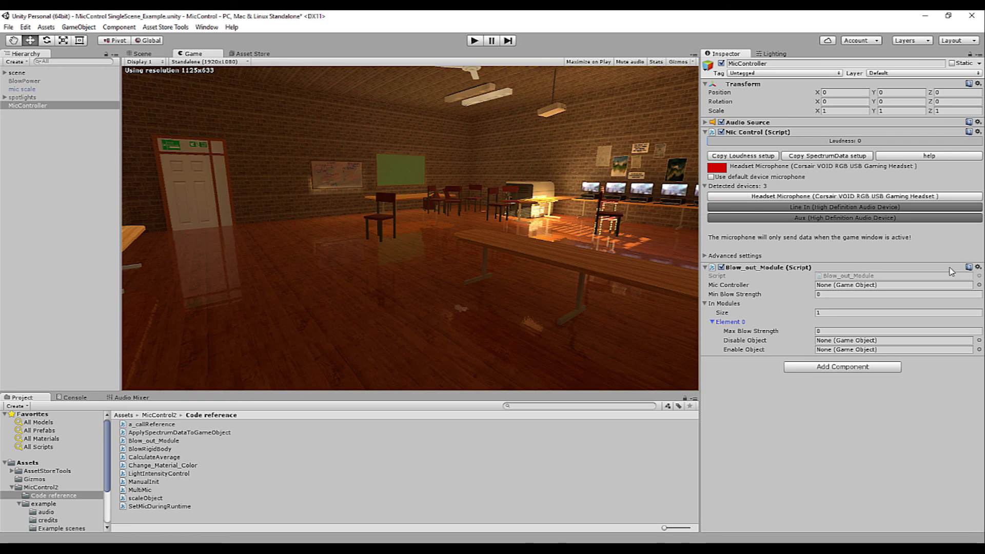
{"action": "left_click", "coordinate": [978, 267]}
{"action": "left_click", "coordinate": [949, 283]}
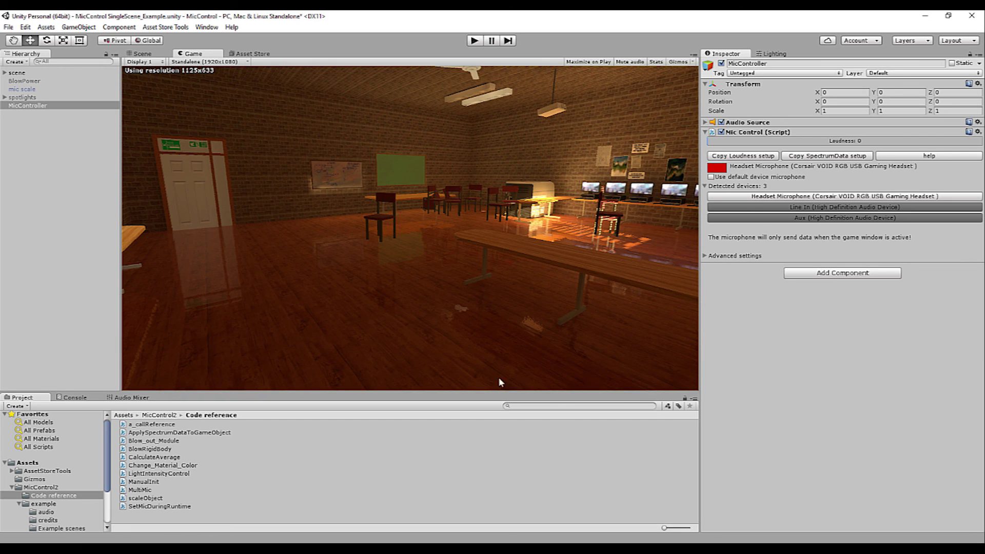
Browse the Code reference scripts from scaleObject through to SetMicDuringRuntime
{"action": "left_click", "coordinate": [146, 498]}
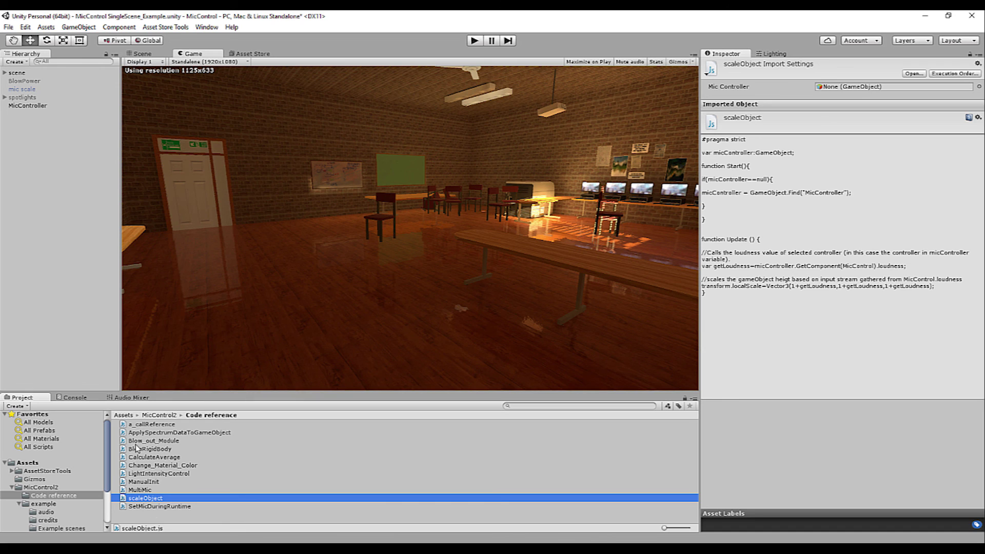
{"action": "key", "text": "Home"}
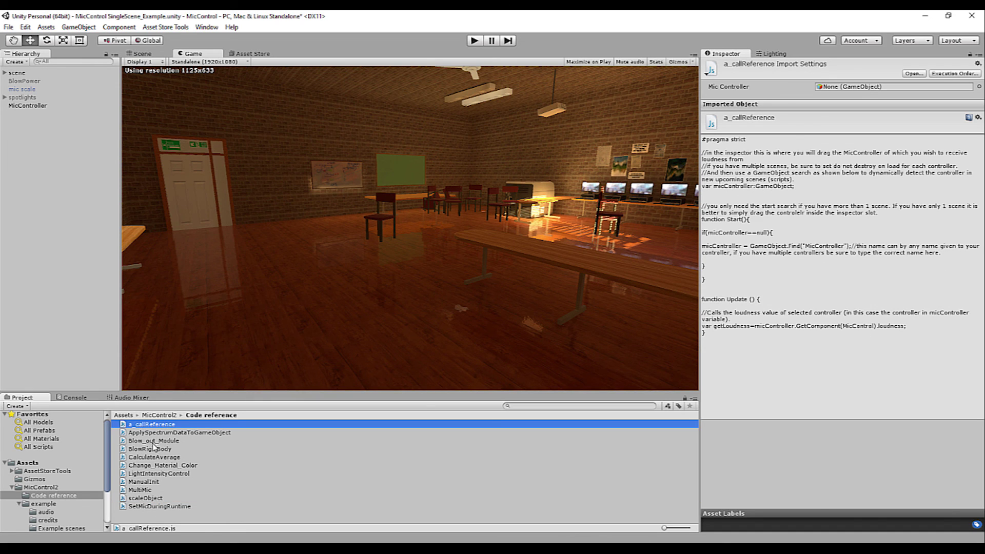
{"action": "left_click", "coordinate": [146, 458]}
{"action": "key", "text": "End"}
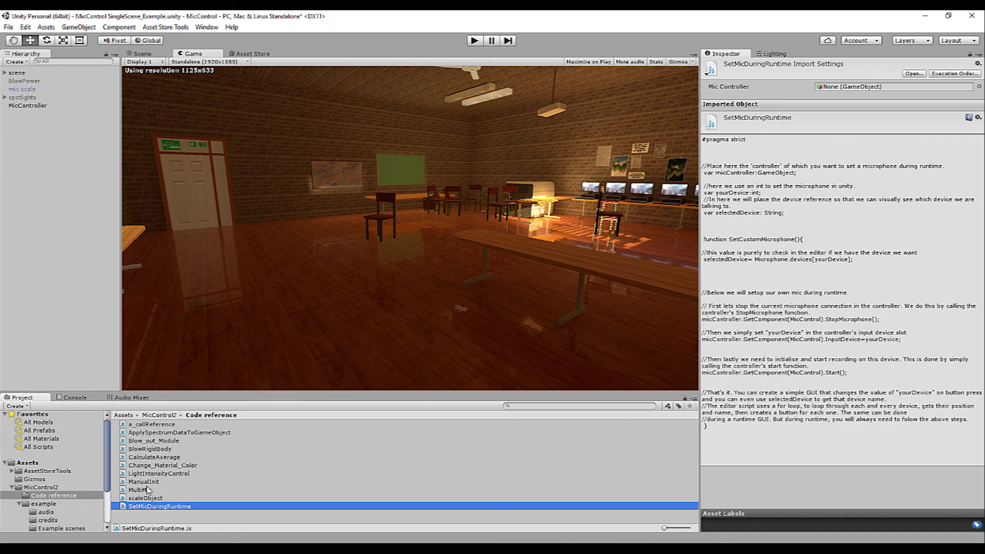